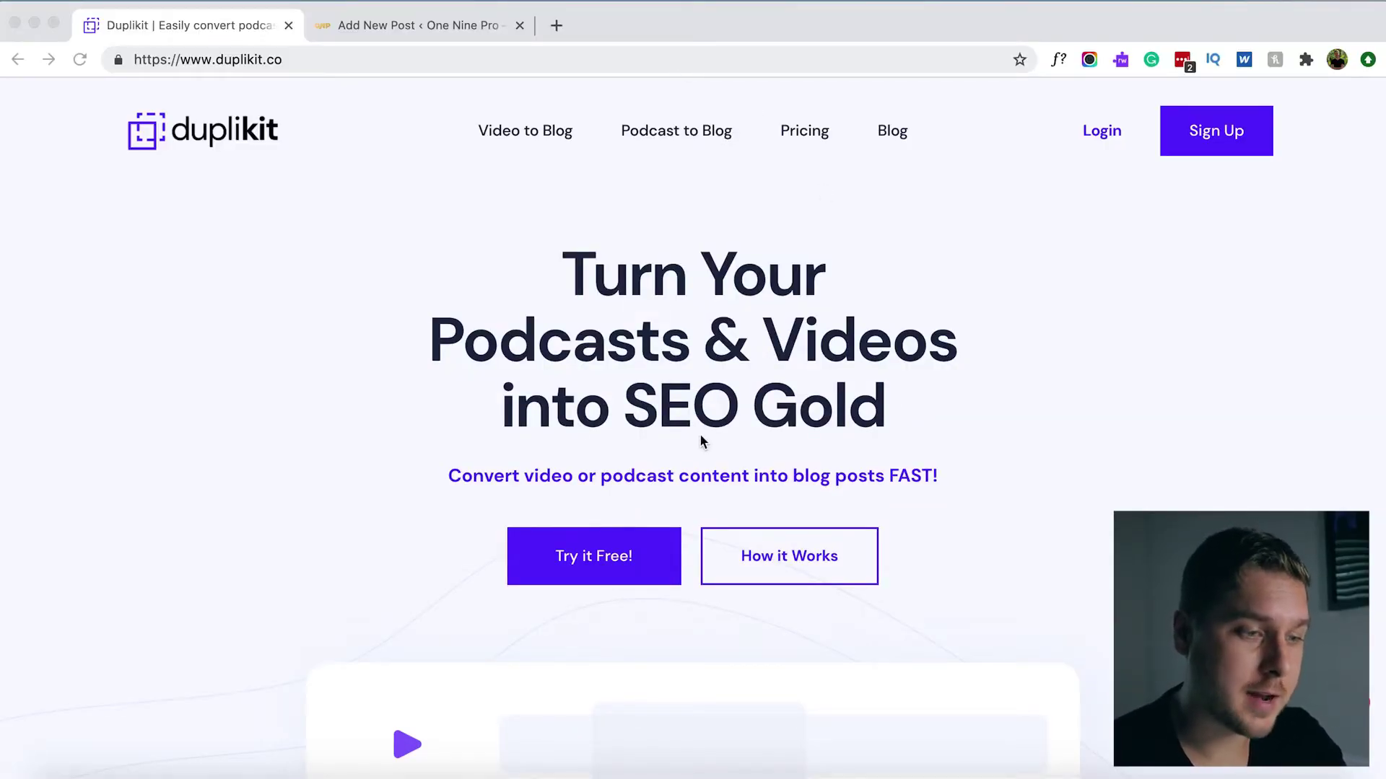
Sign in to Duplikit with the existing account.
click(616, 559)
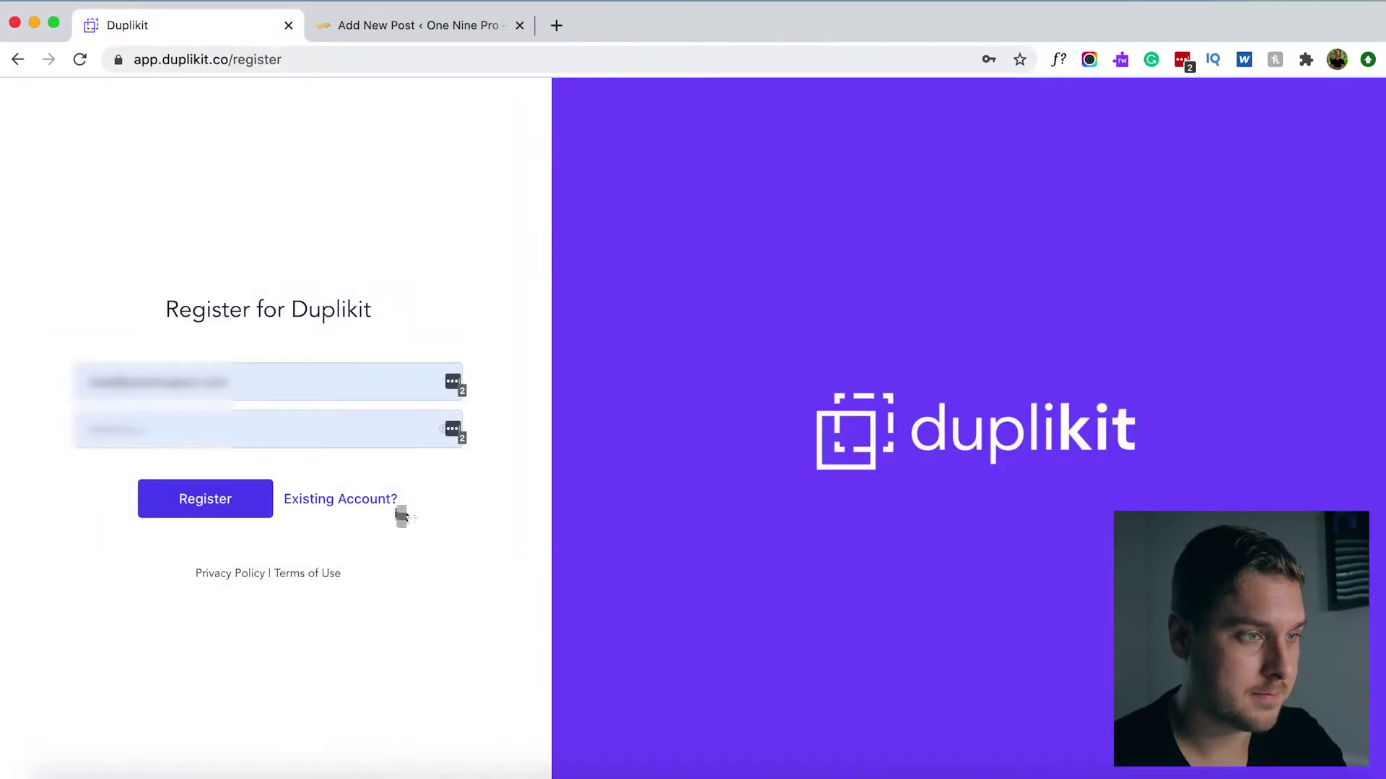
click(399, 509)
click(254, 500)
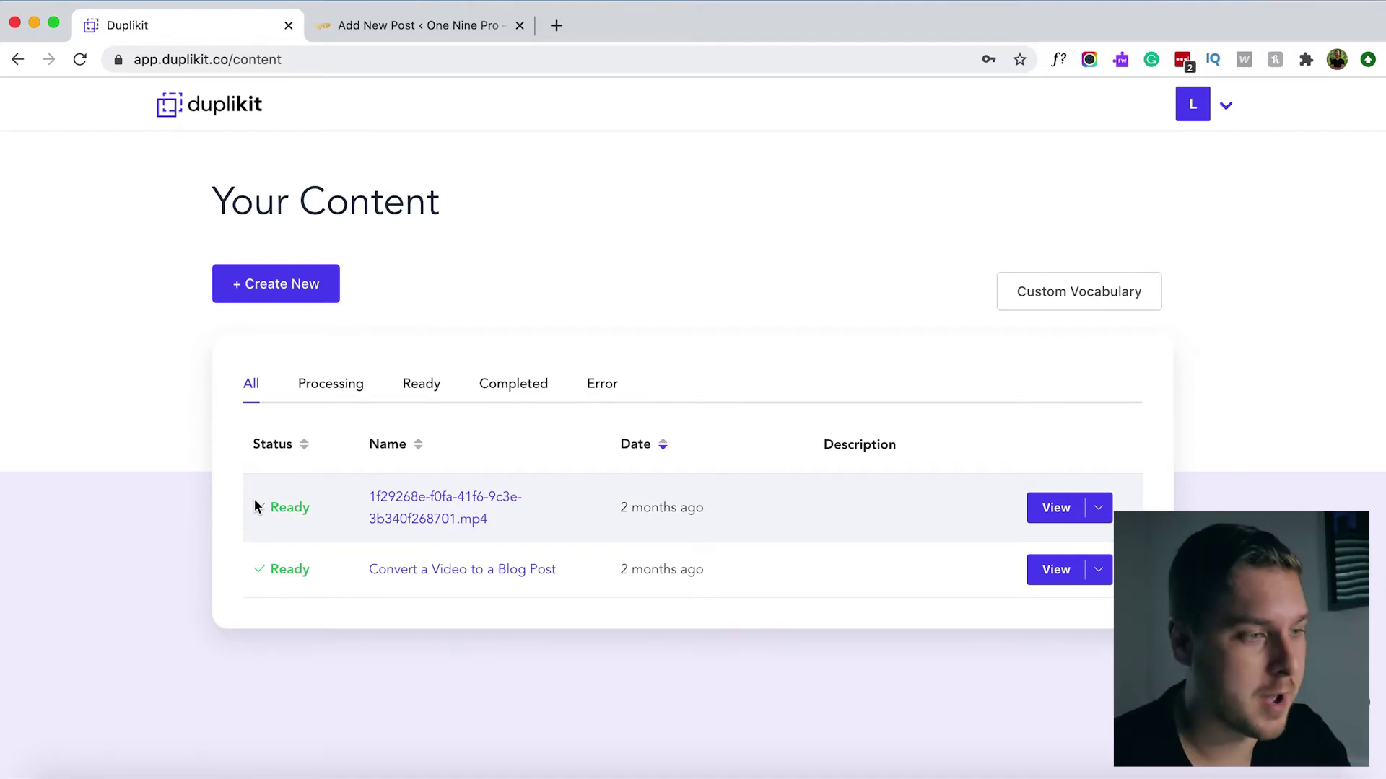
Upload 719905c2-d6c6-4373-83a9-5549faa8133b.mp4 as new content, then open its transcript once Ready.
click(304, 304)
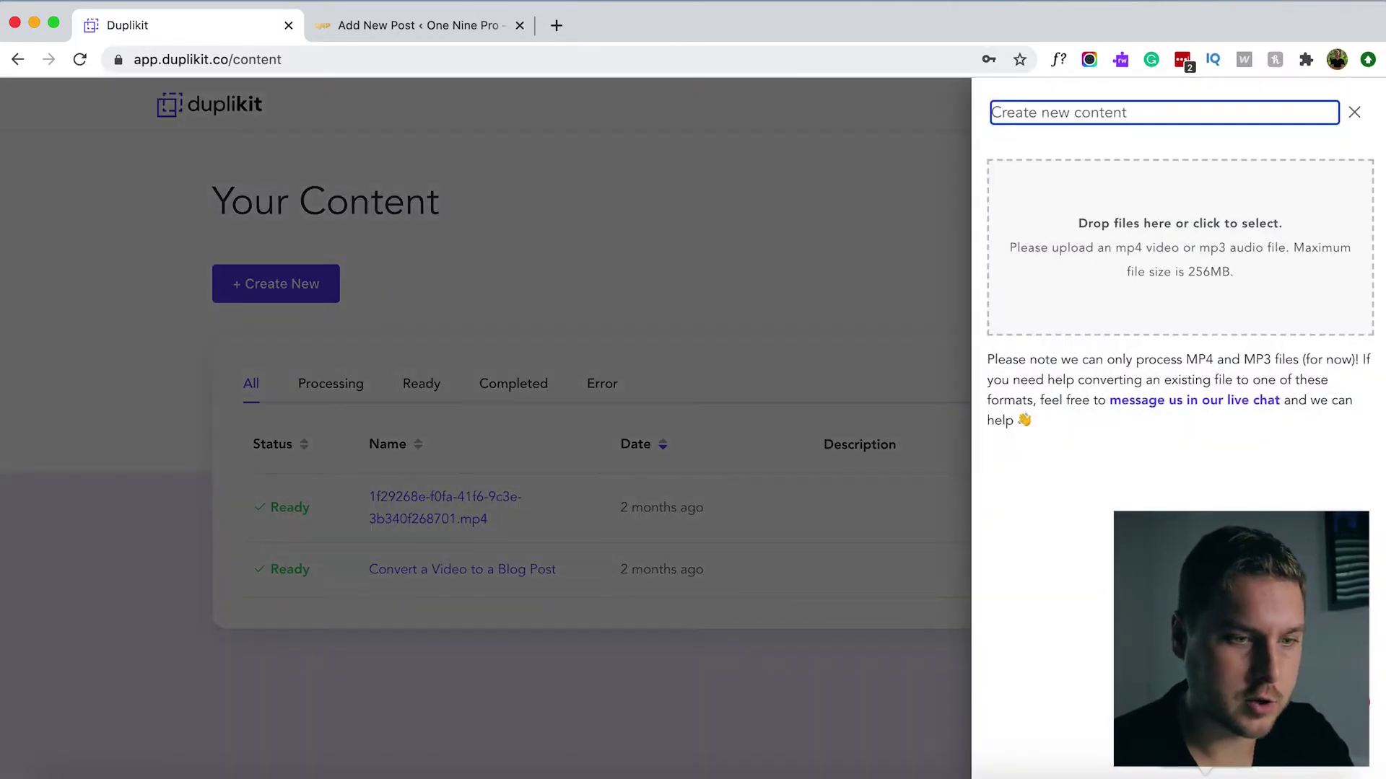
click(1170, 296)
mouse_move(664, 195)
mouse_down()
mouse_move(1135, 148)
mouse_move(1226, 278)
mouse_up()
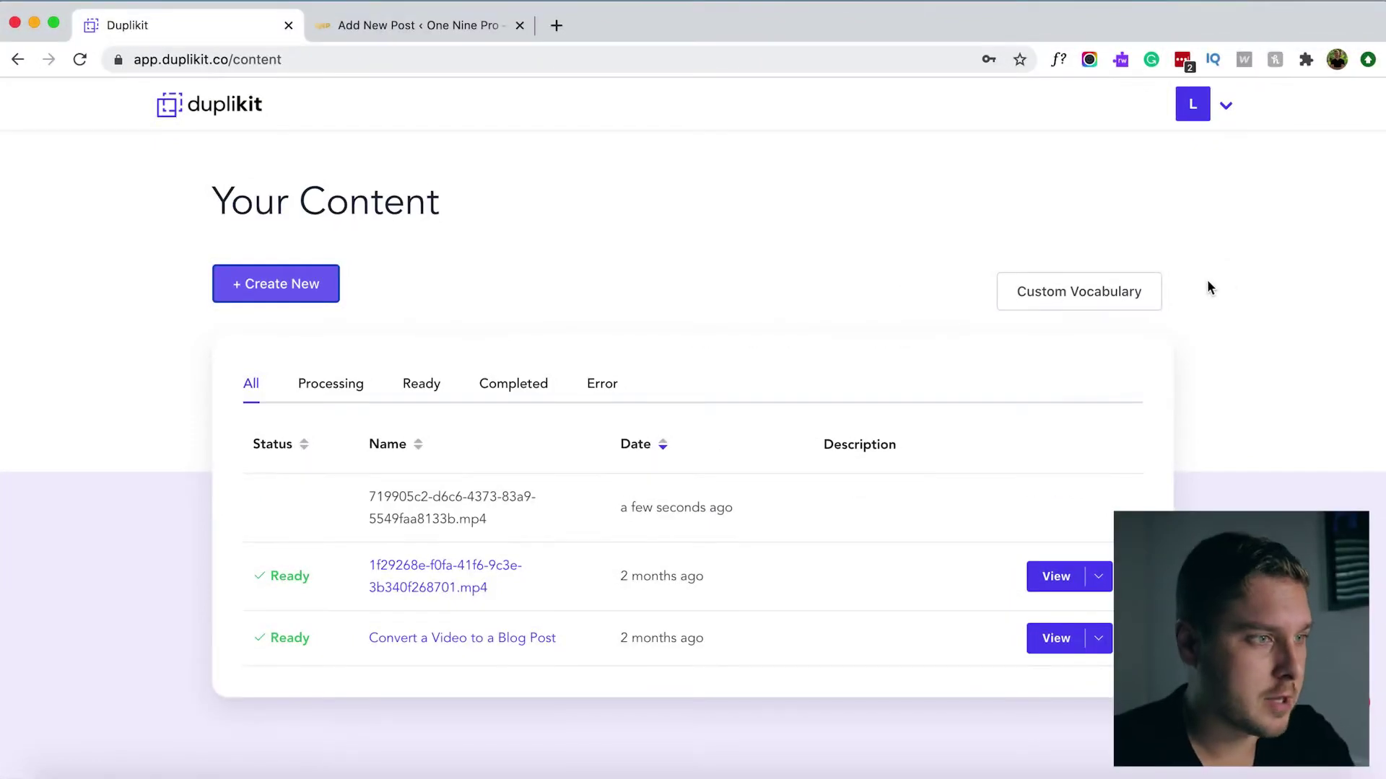
click(79, 59)
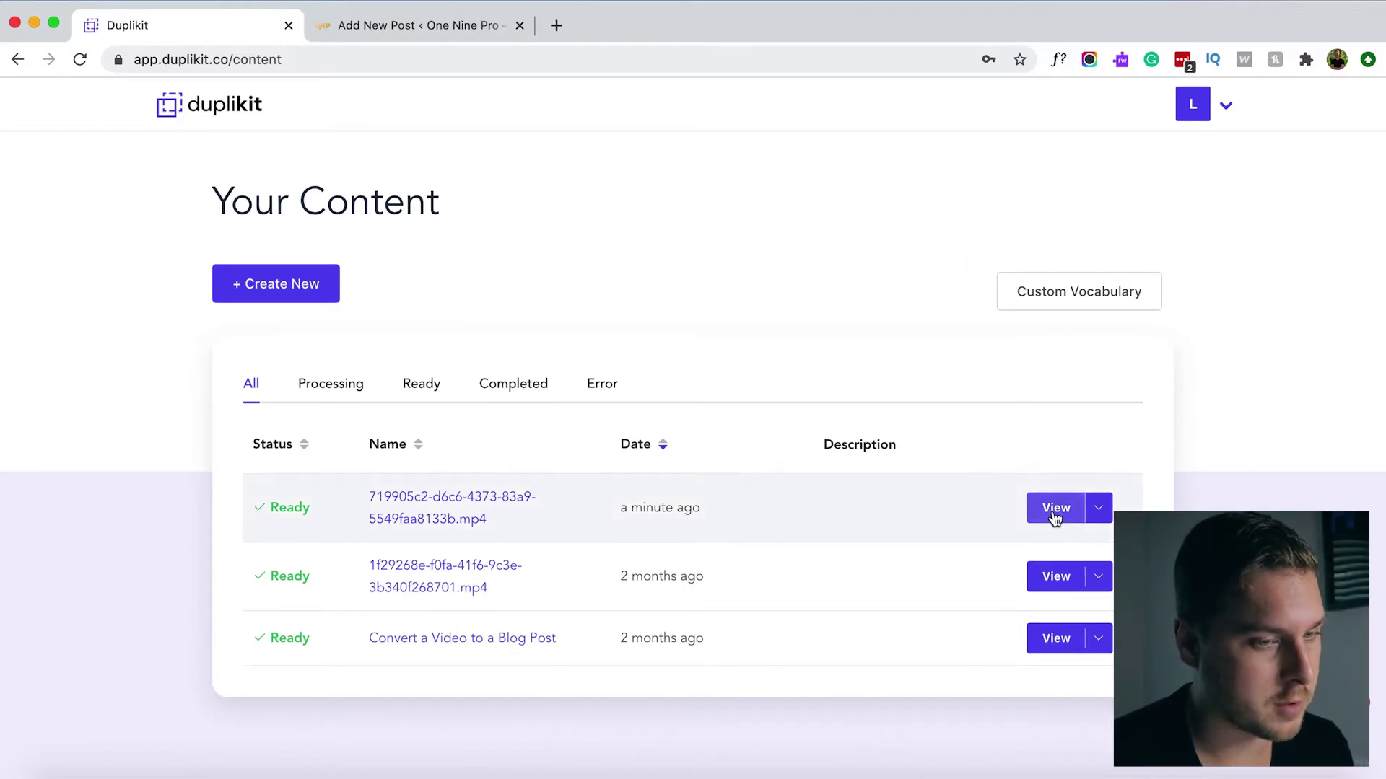
click(1054, 508)
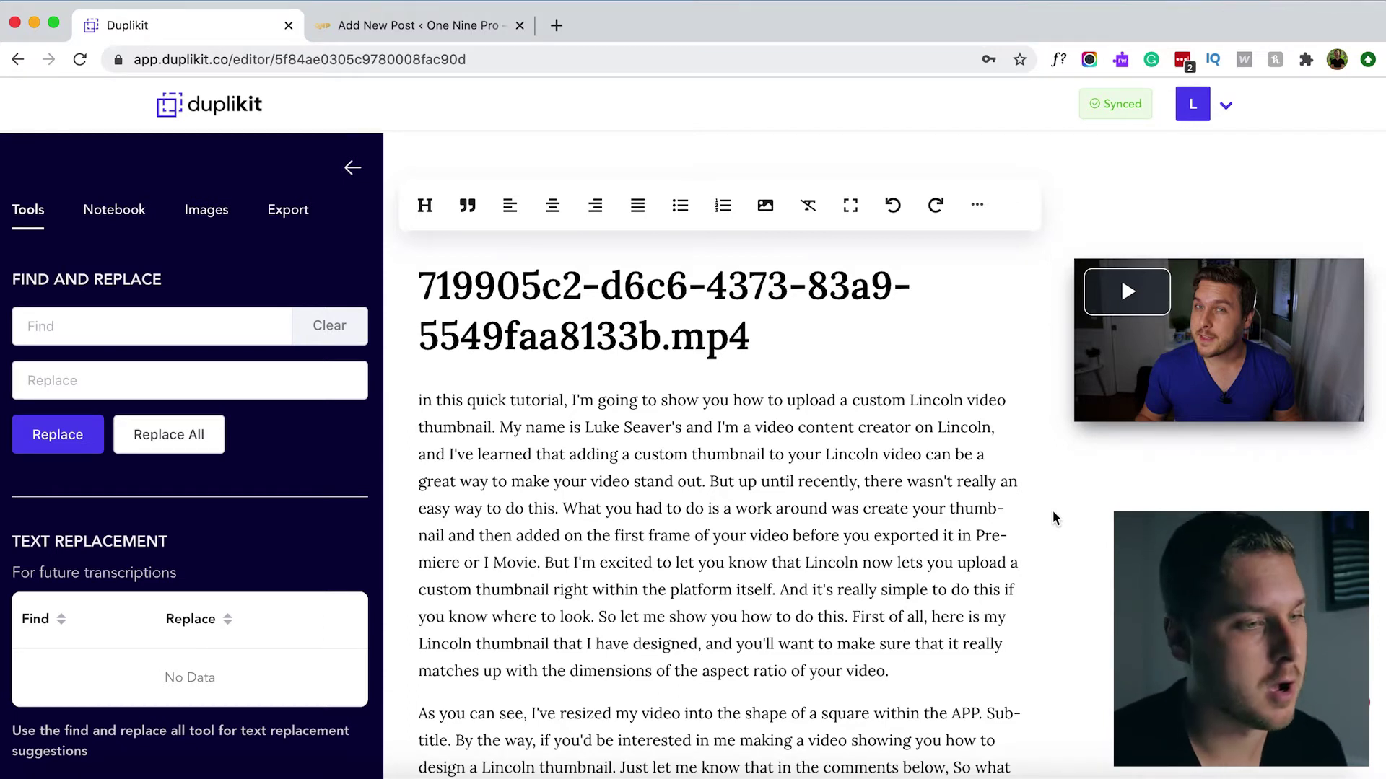
Retitle the transcript 'Upload a Custom LinkedIn Video Thumbnail' and correct 'work around' to 'workaround'.
triple_click(768, 336)
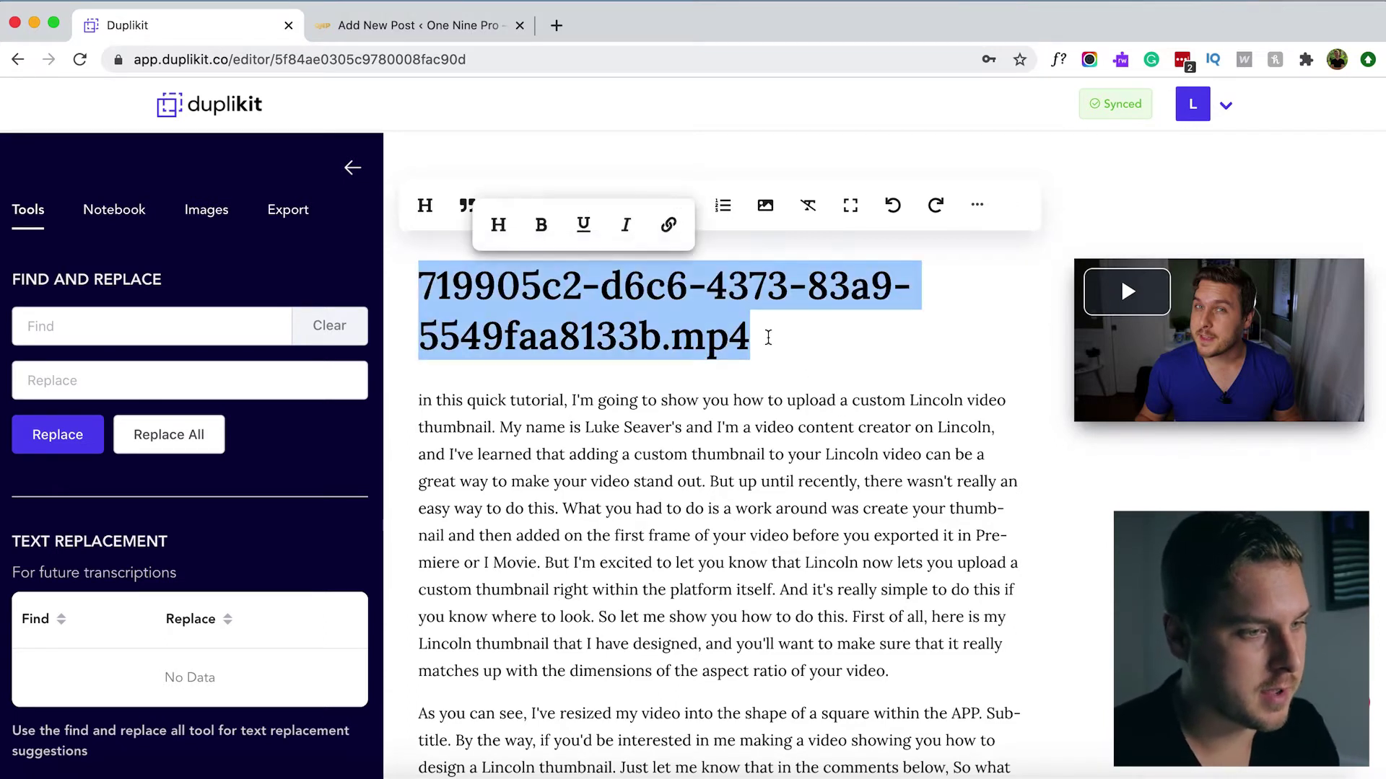
text(Upload a Custom Link)
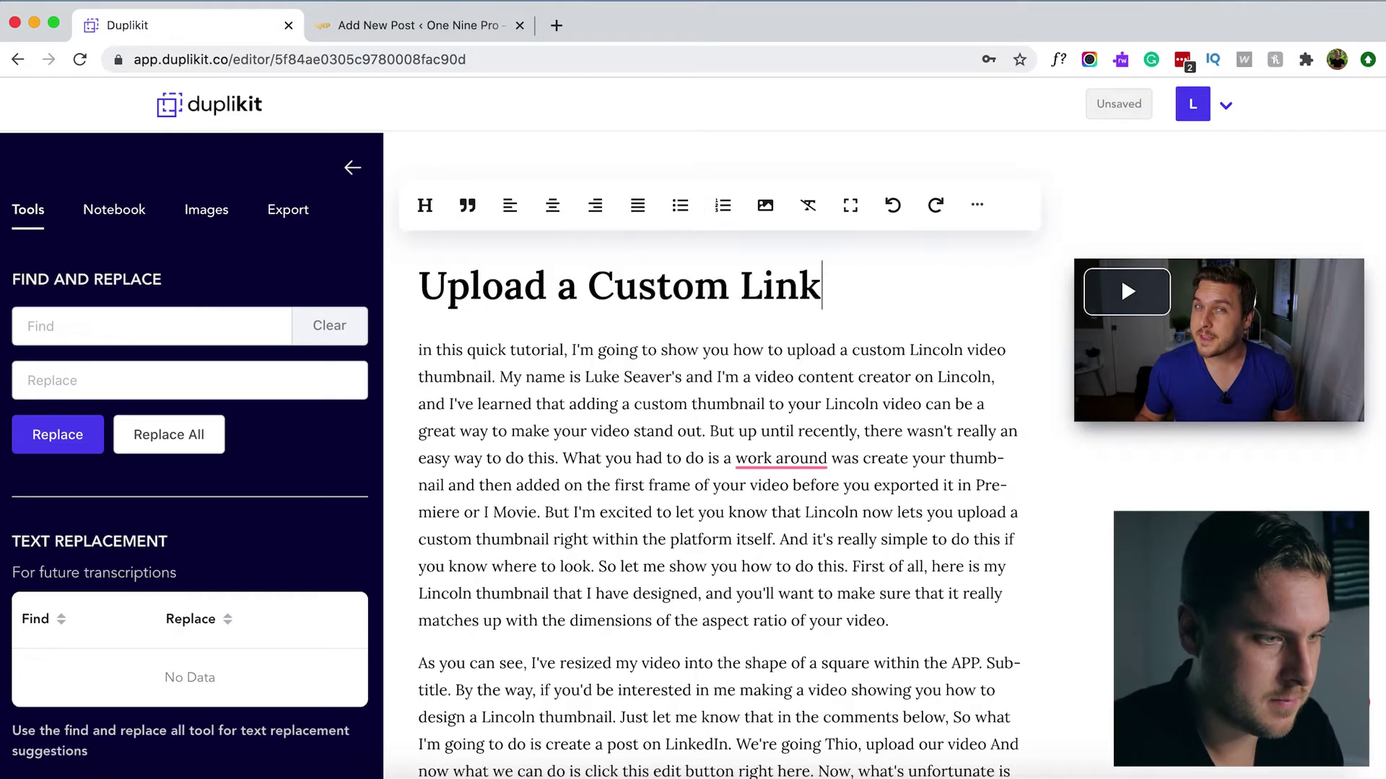
text(edIn Video Thumbnail)
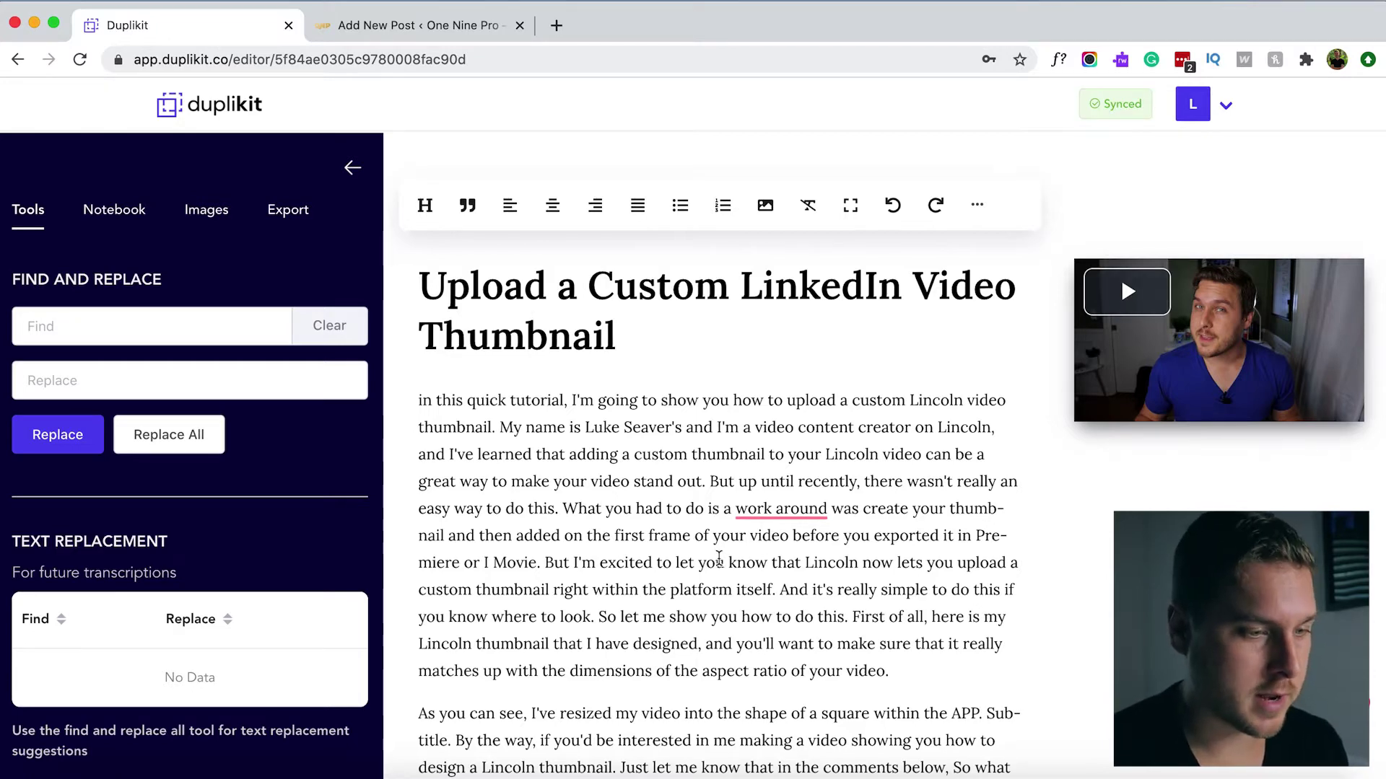
triple_click(719, 562)
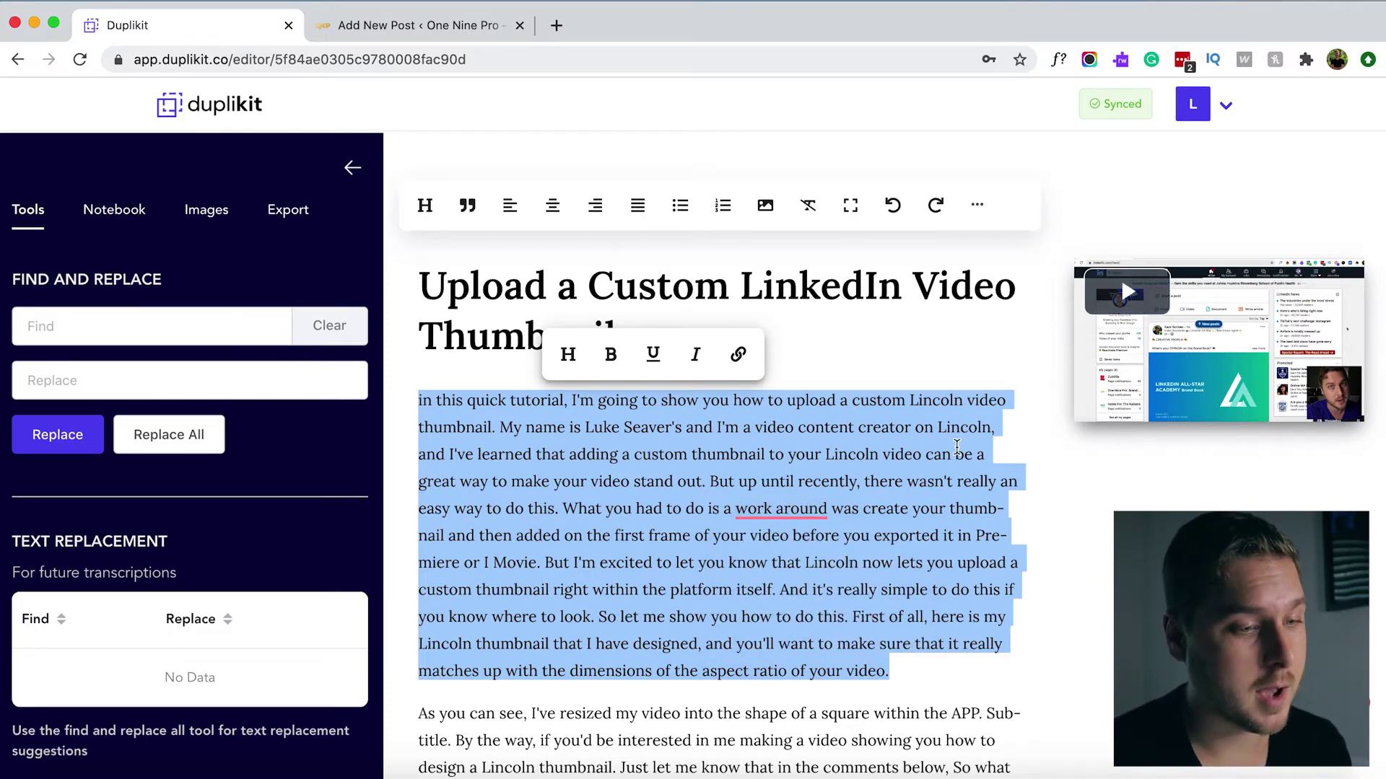
mouse_move(773, 510)
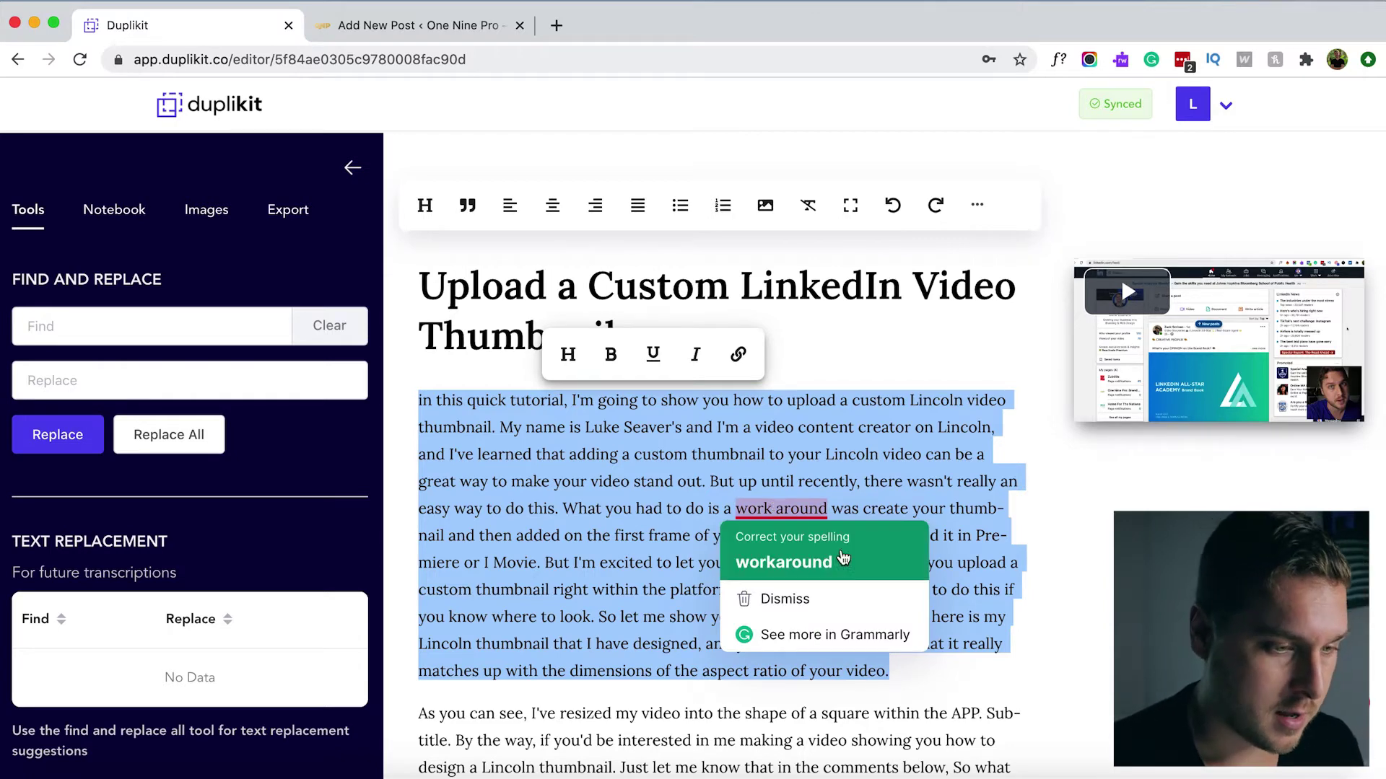
click(830, 562)
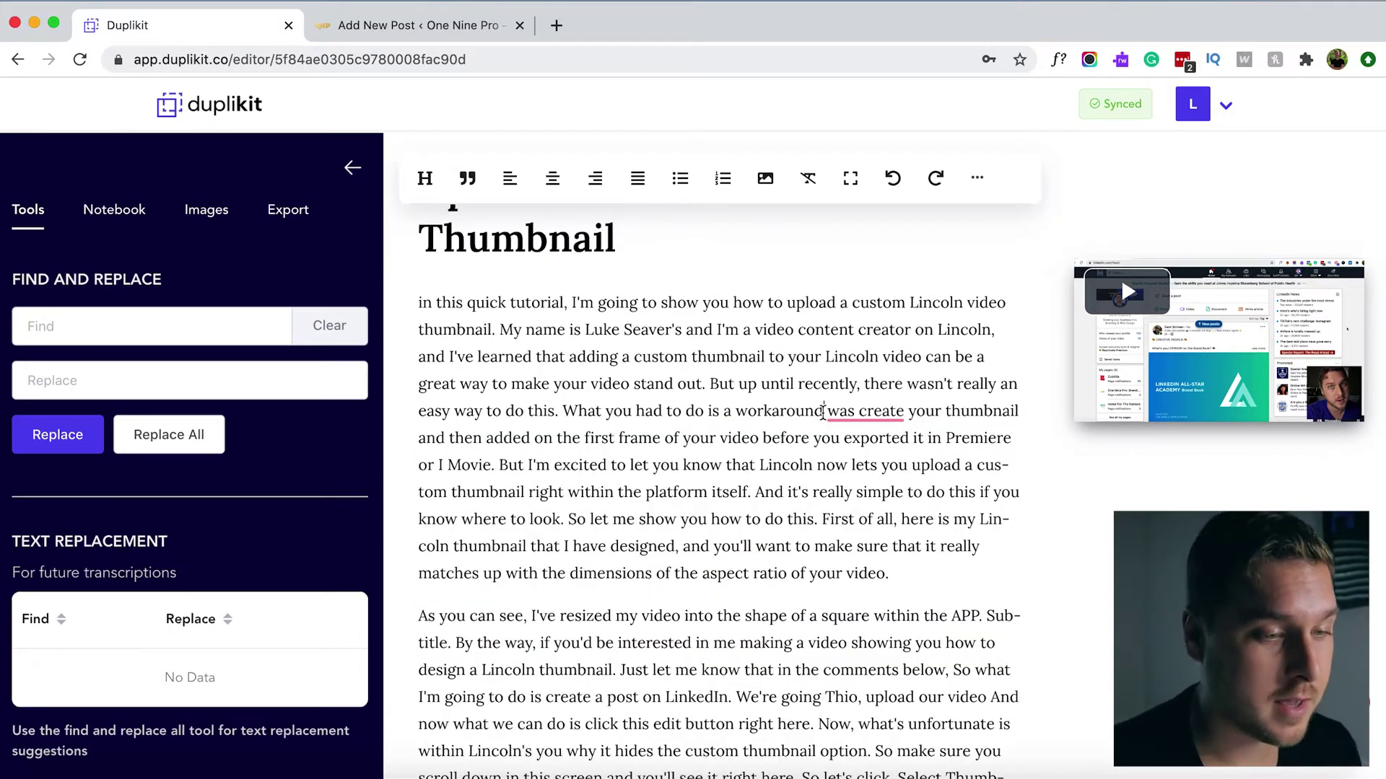
mouse_move(895, 413)
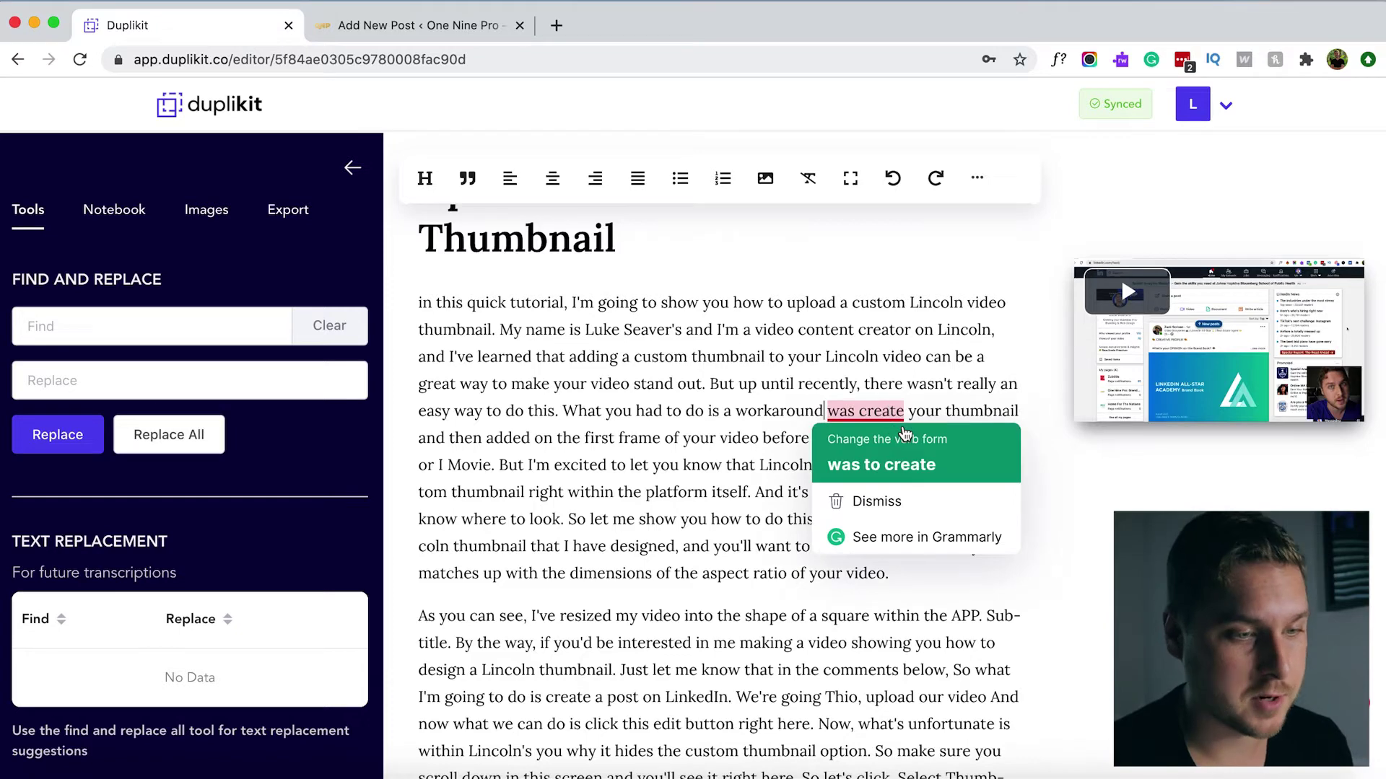
Accept the 'was to create' fix, capitalise the opening 'In', and delete the stray apostrophe.
click(904, 458)
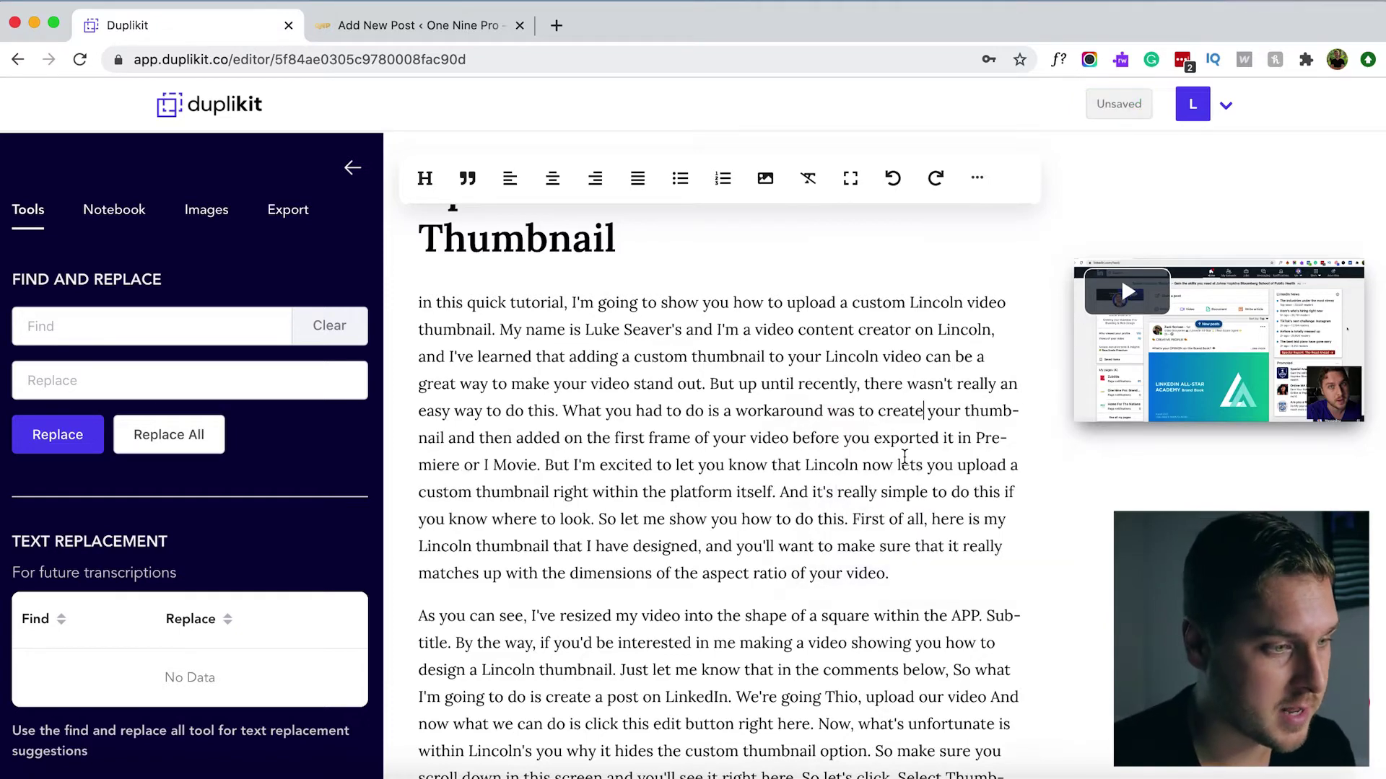
click(423, 304)
key(BackSpace)
text(I)
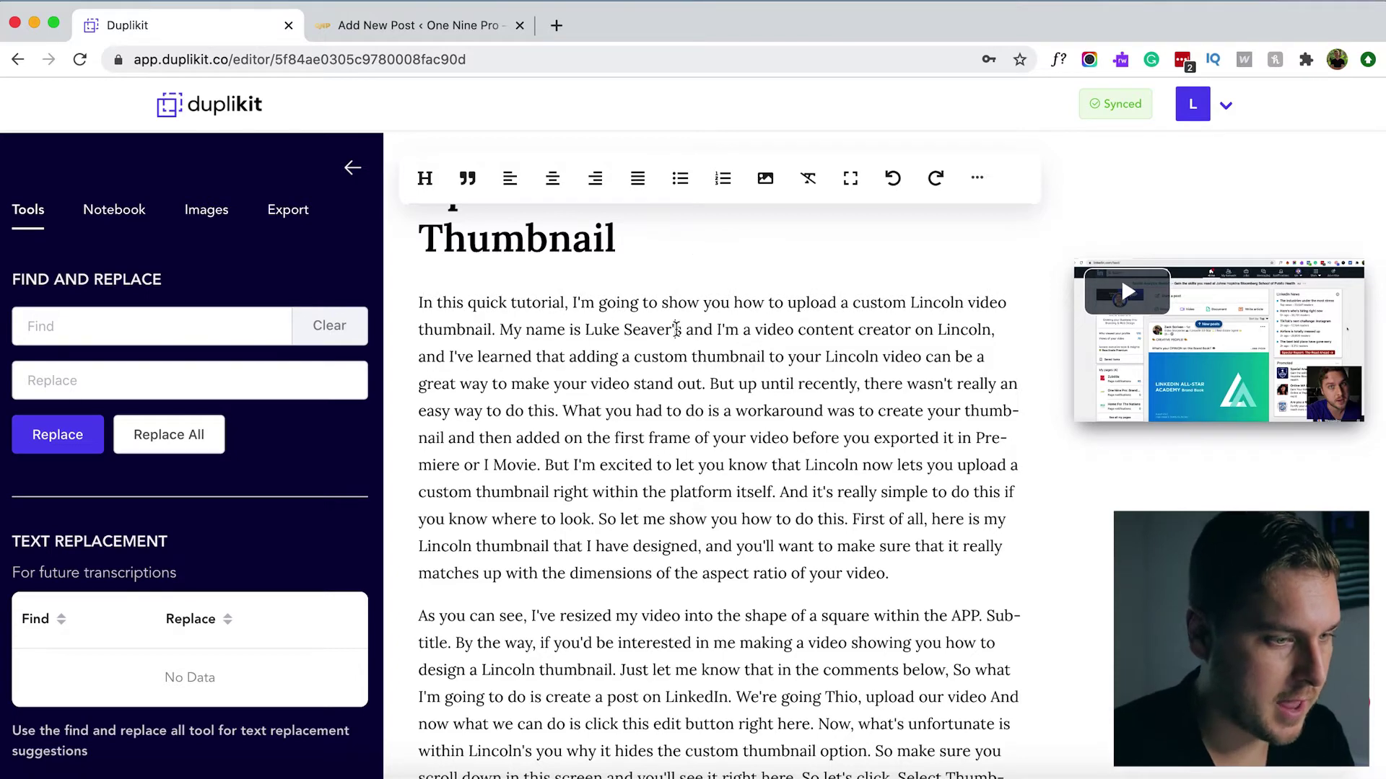
click(676, 329)
key(BackSpace)
Insert a Heading 2 'How to upload a video thumbnail' before 'What you had to do'.
click(564, 411)
key(Return)
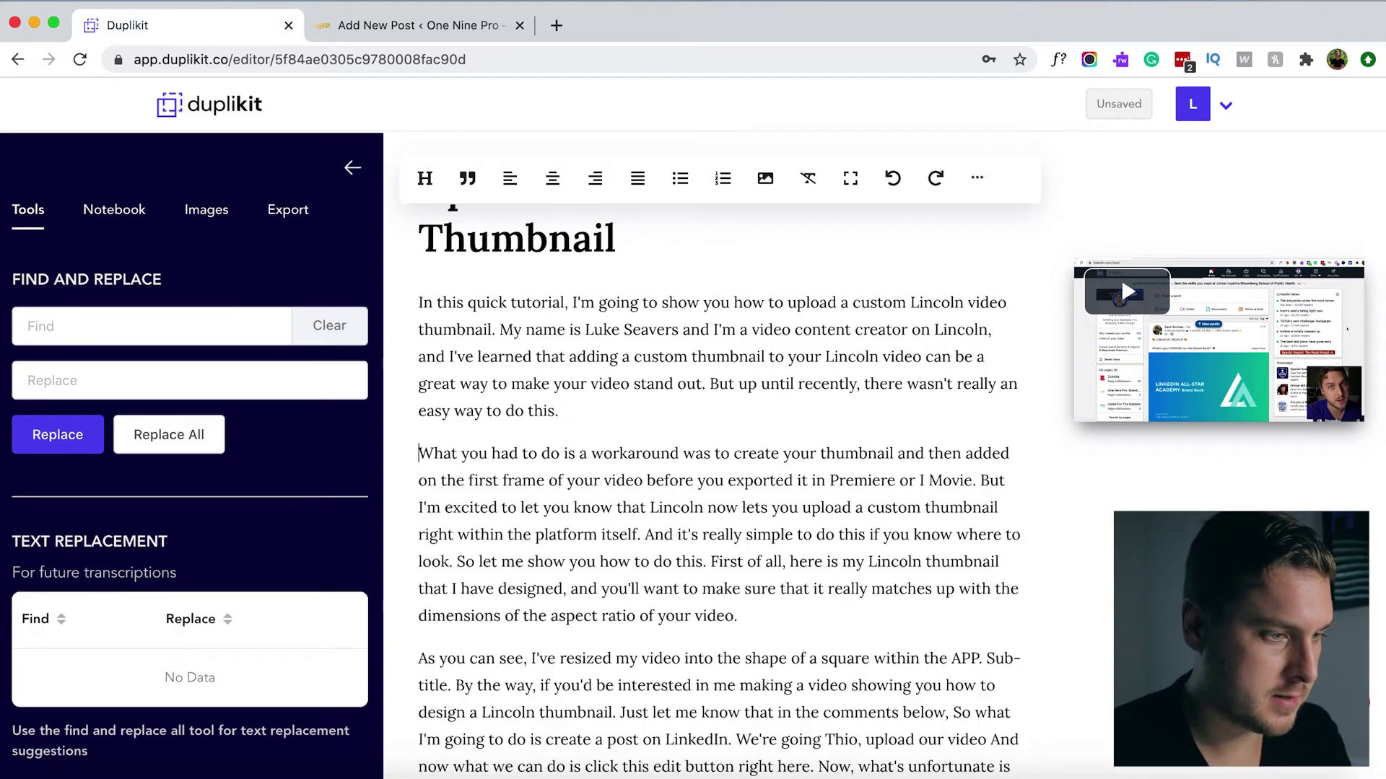
key(Return)
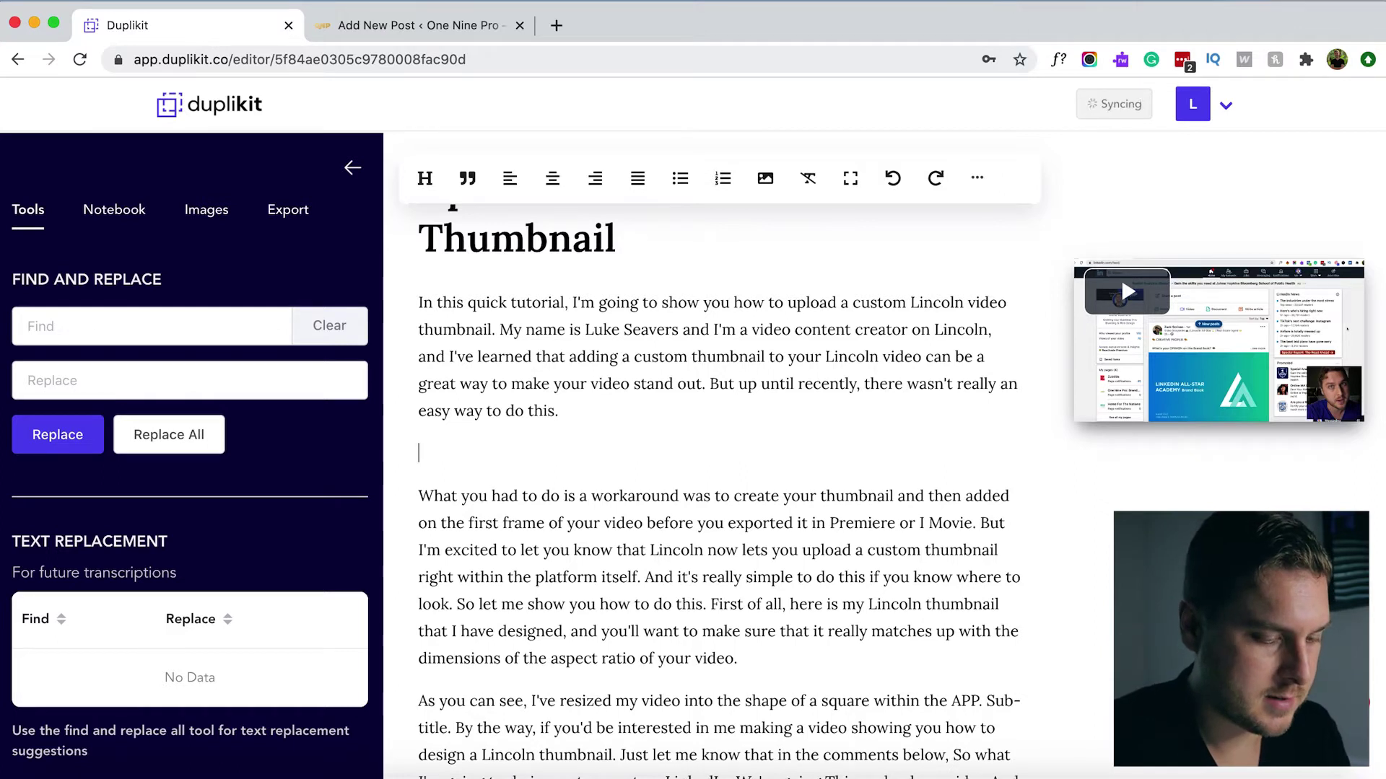
text(How to upload a video thum)
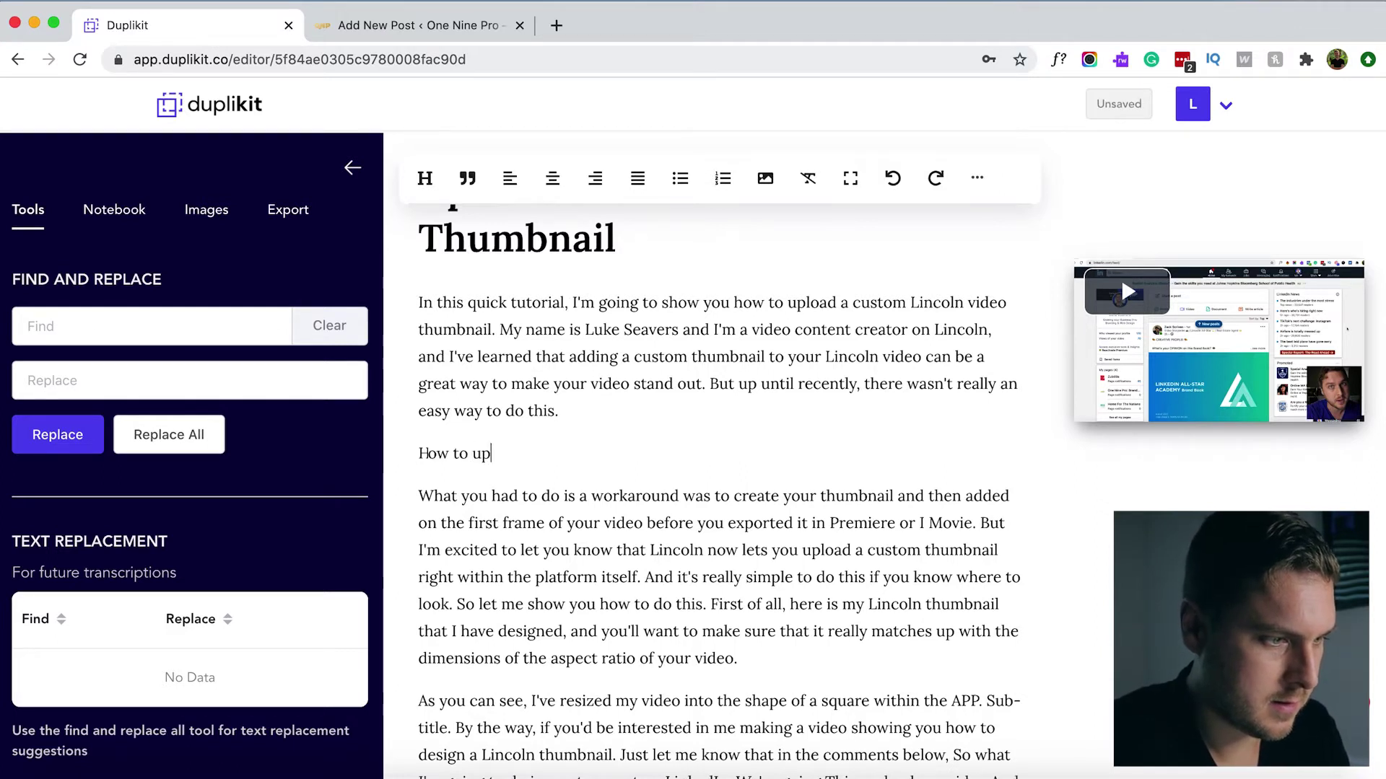
text(bnail)
key(shift+Home)
click(470, 405)
click(472, 520)
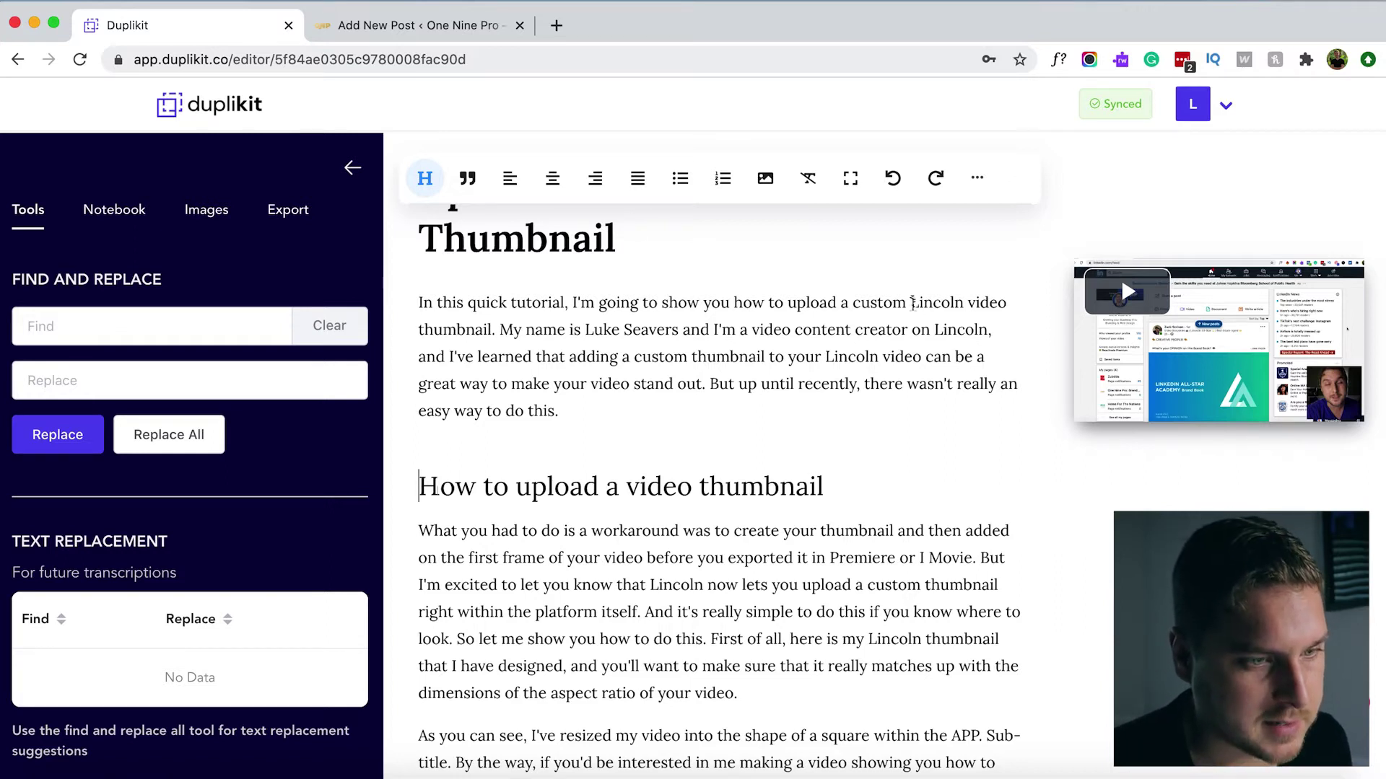
click(39, 326)
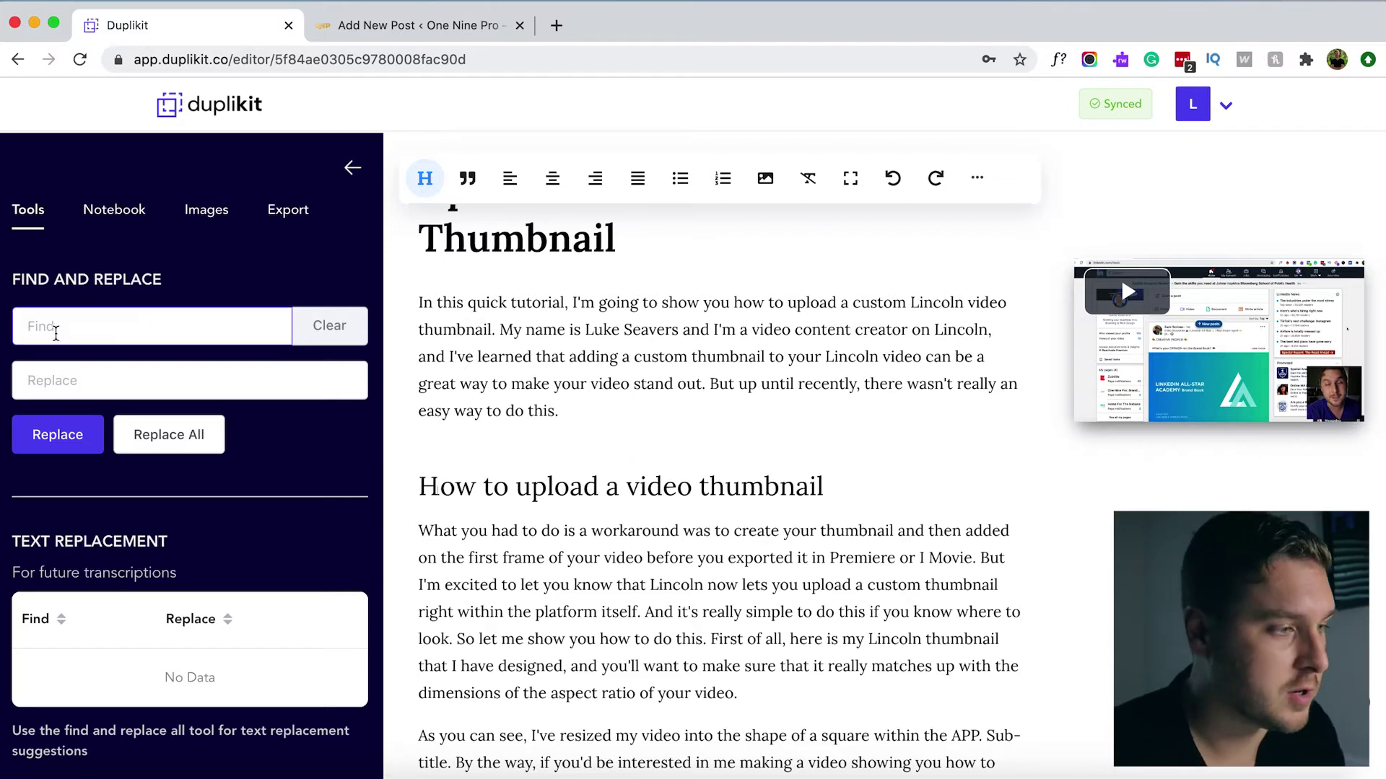
Replace every 'Lincoln' with 'LinkedIn', then split the intro paragraph in two.
text(Linc)
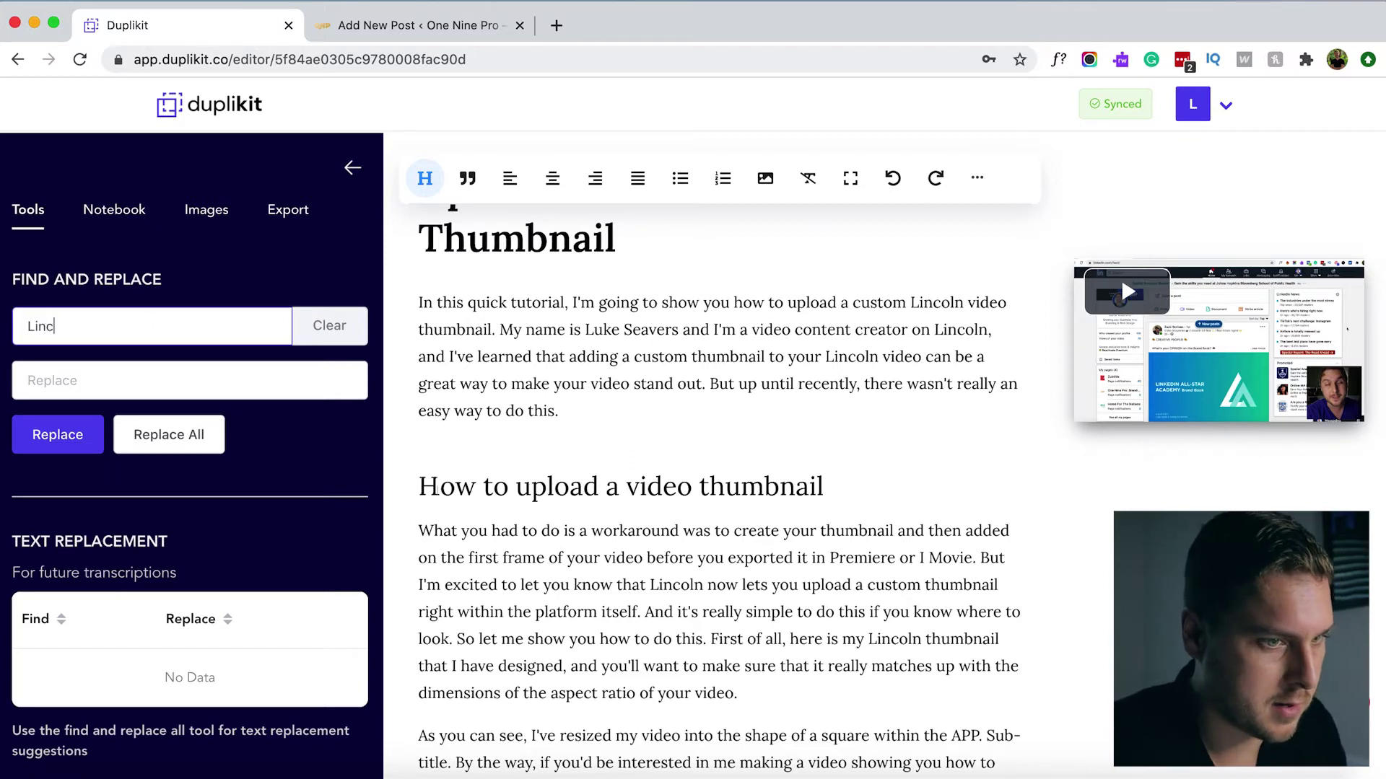
text(oln)
click(43, 378)
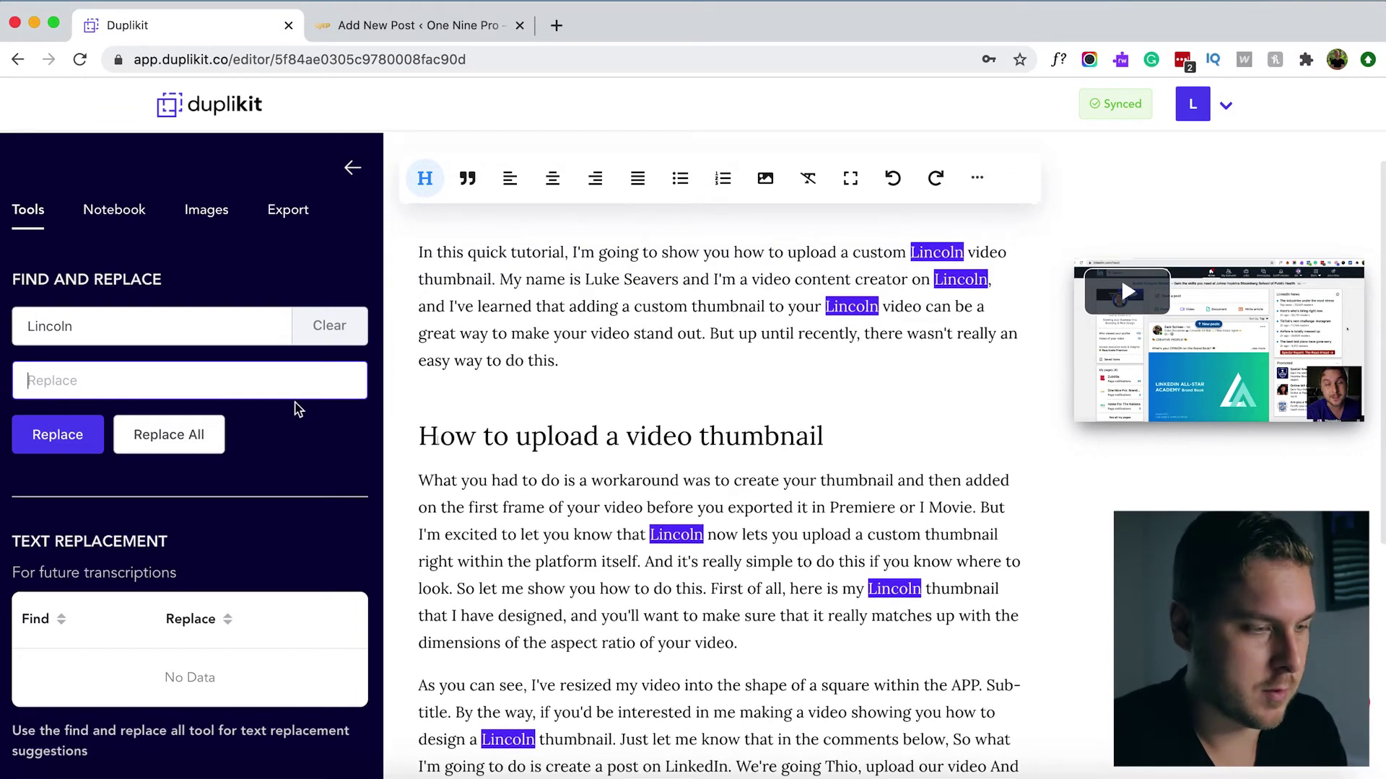
text(Linked)
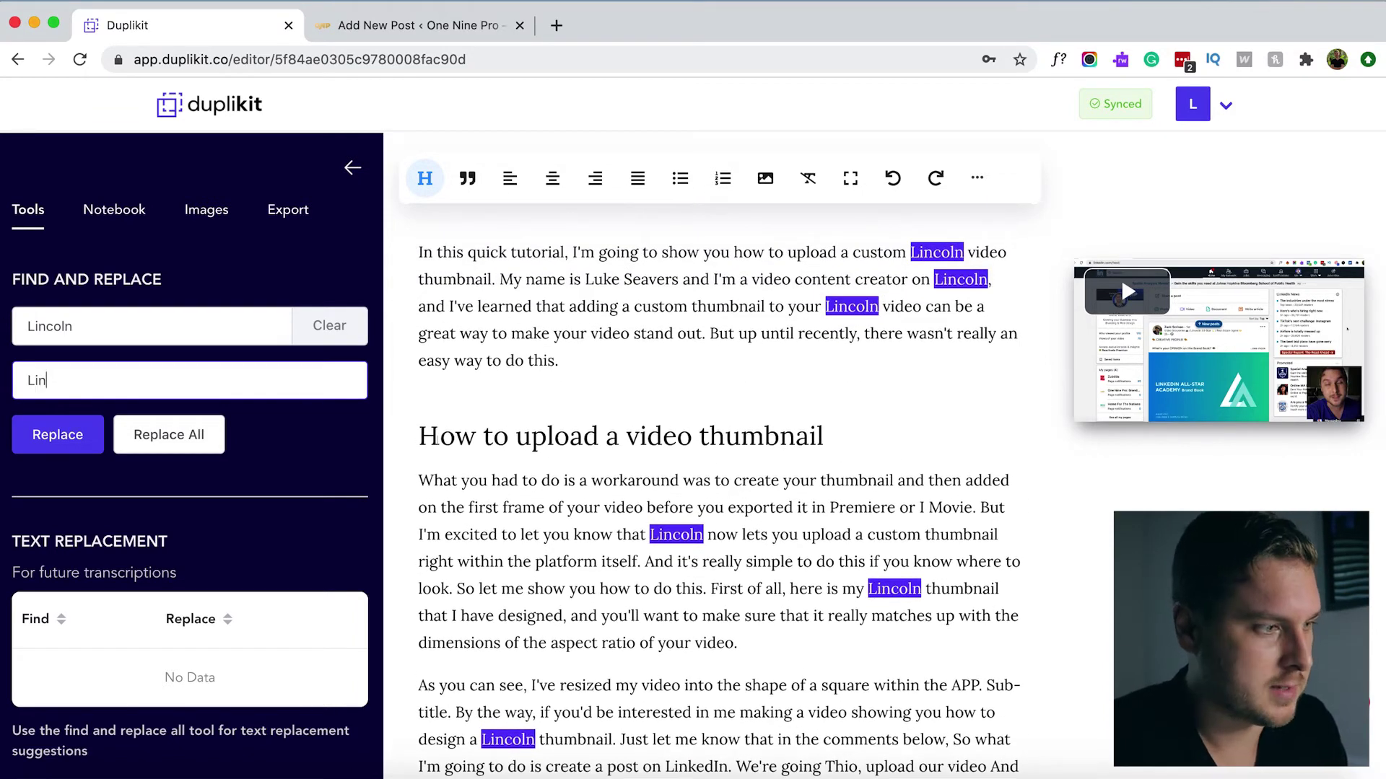
text(In)
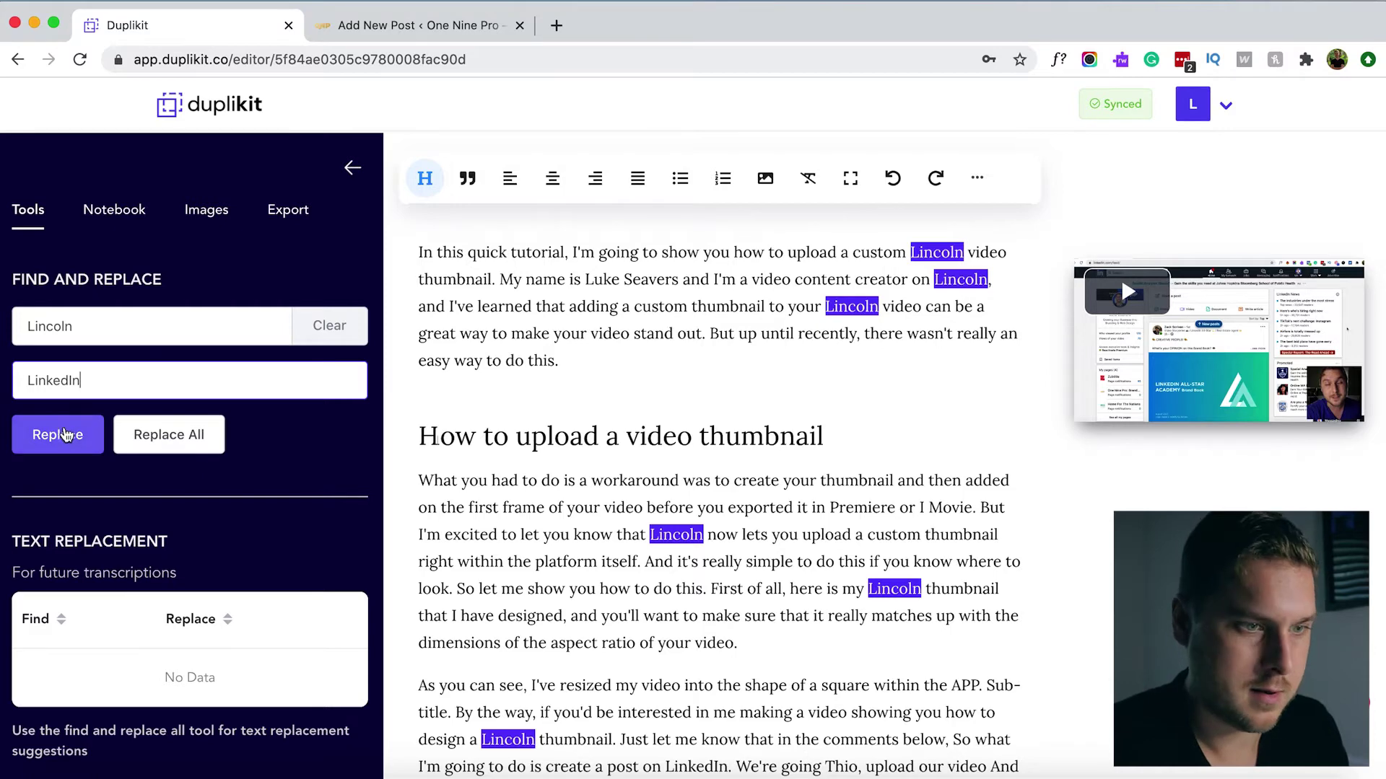
click(68, 437)
click(197, 440)
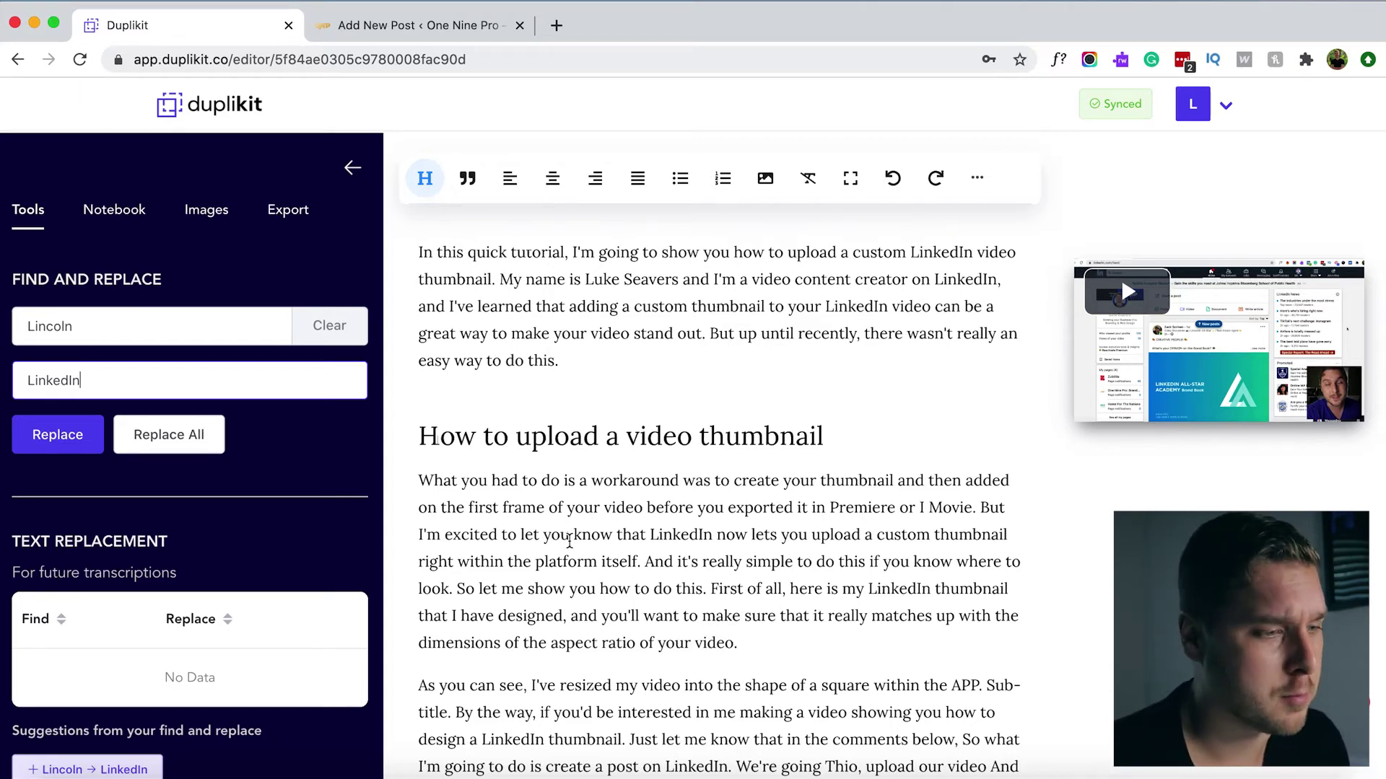
click(500, 382)
text(..)
key(Return)
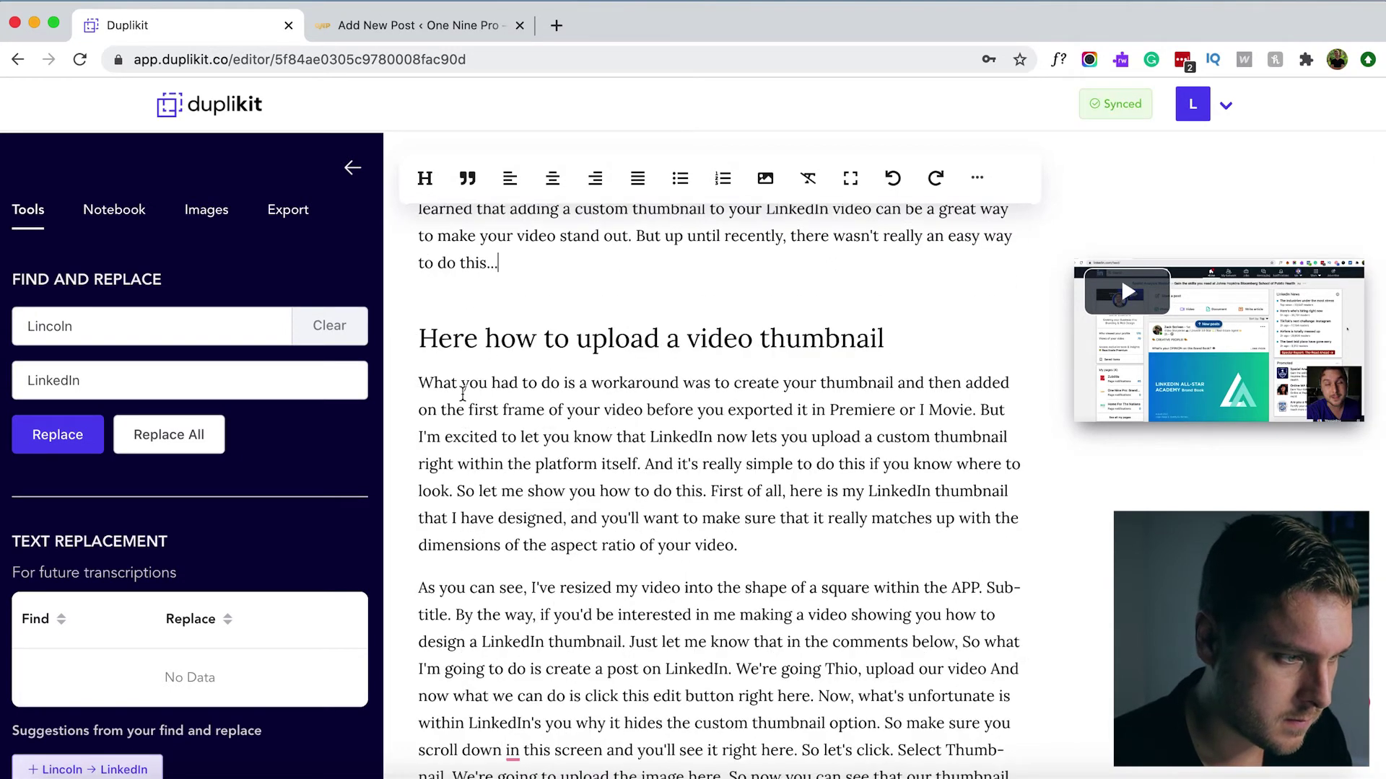
Add step lines from 'Step 1: Design Your Thumbnail' to 'Step 4: Select/Upload Thumbnail', each formatted as Heading 3.
key(Return)
text(Step 1: Design Your Thumbnail)
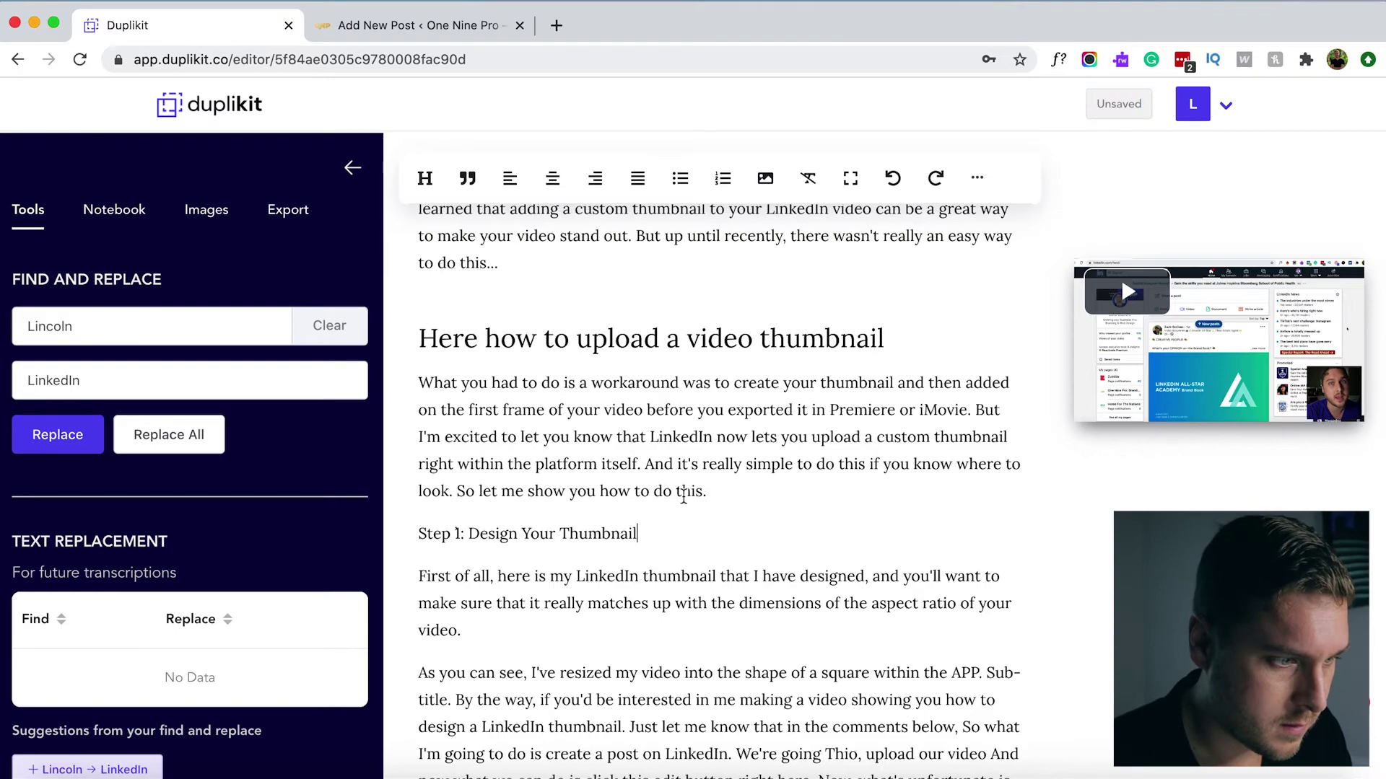
drag(637, 533, 419, 533)
click(442, 486)
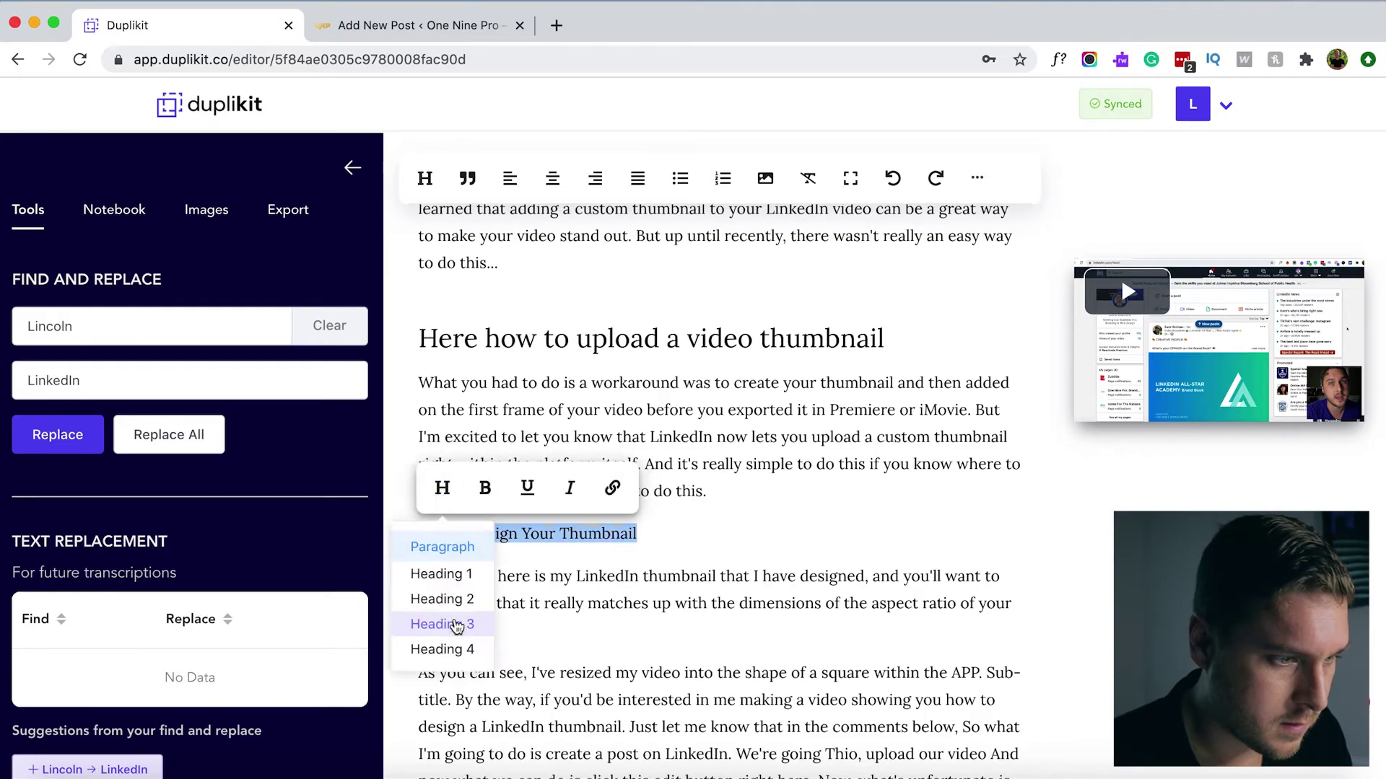
click(455, 621)
scroll(640, 456, down, 4)
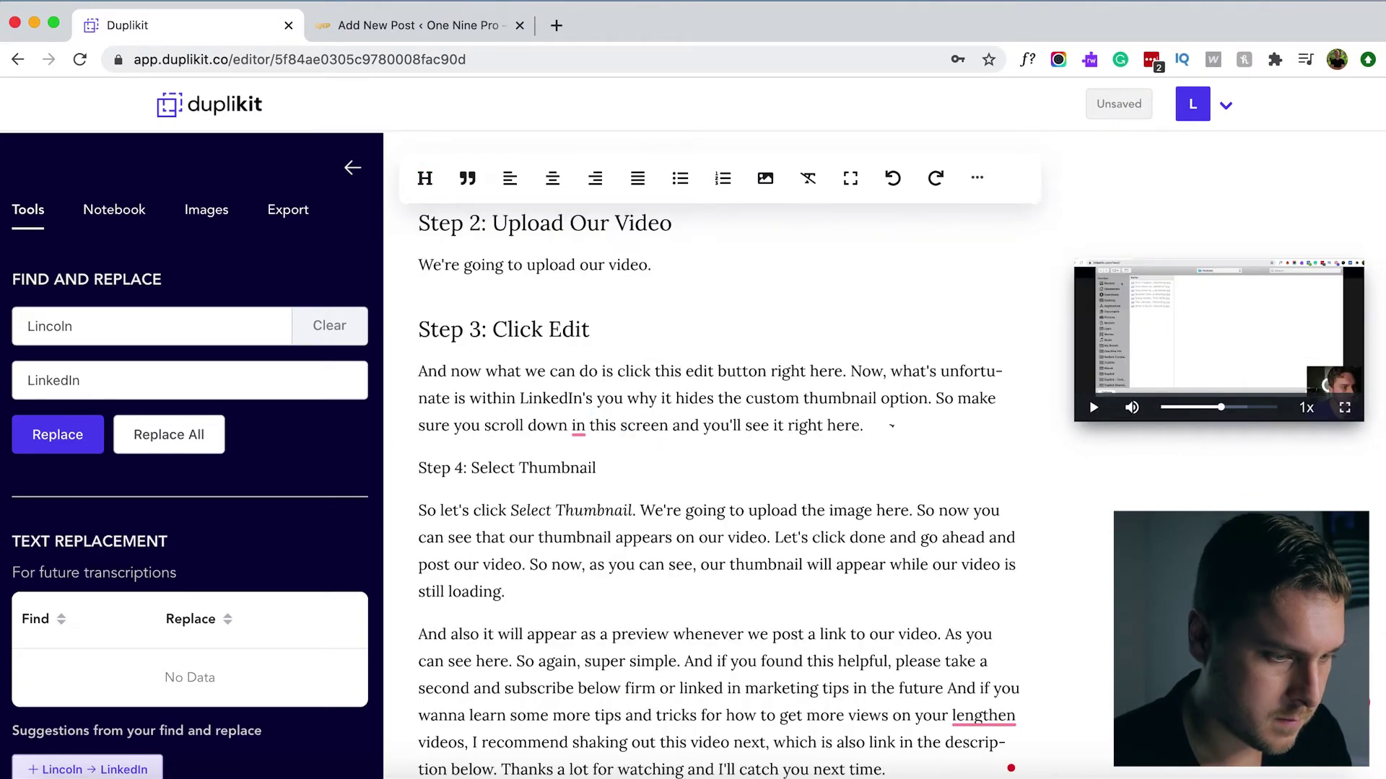
triple_click(546, 468)
click(457, 421)
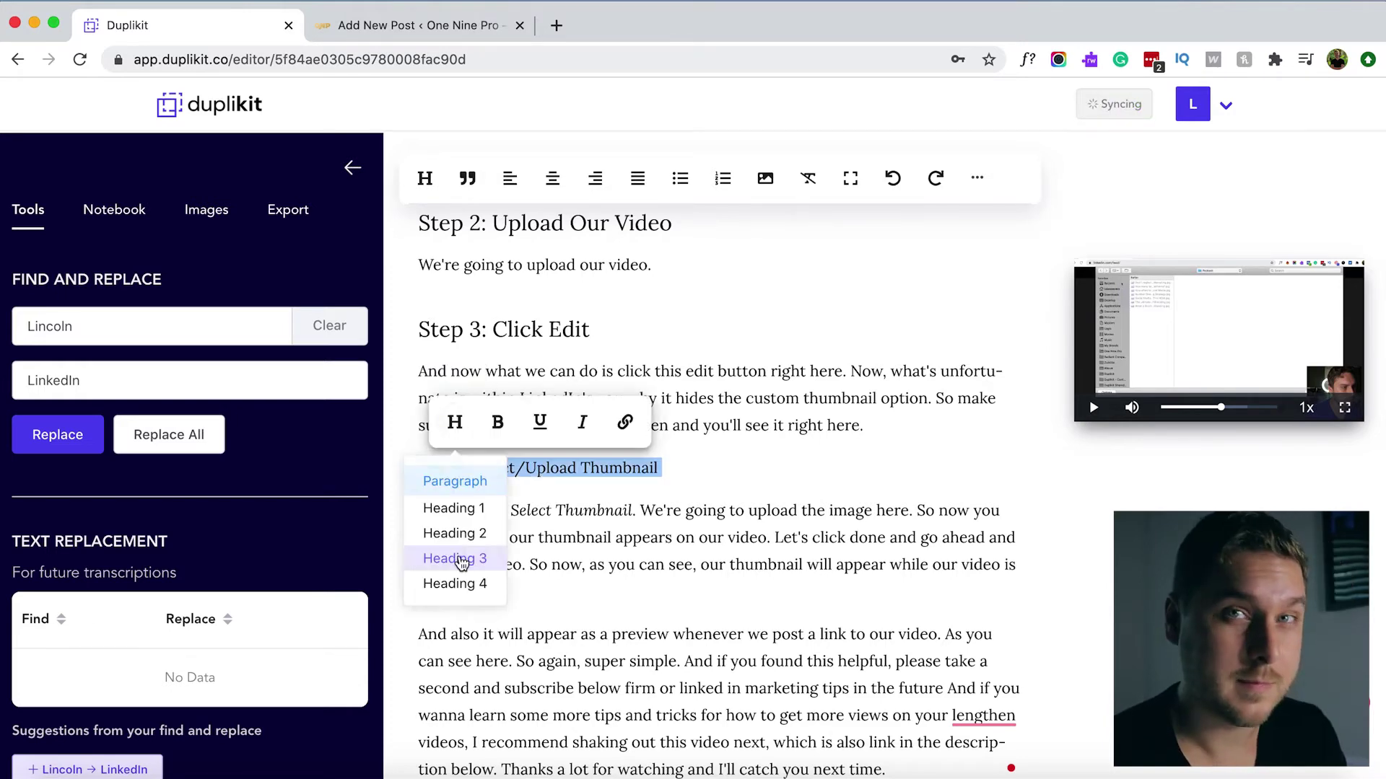
click(455, 557)
scroll(693, 550, down, 2)
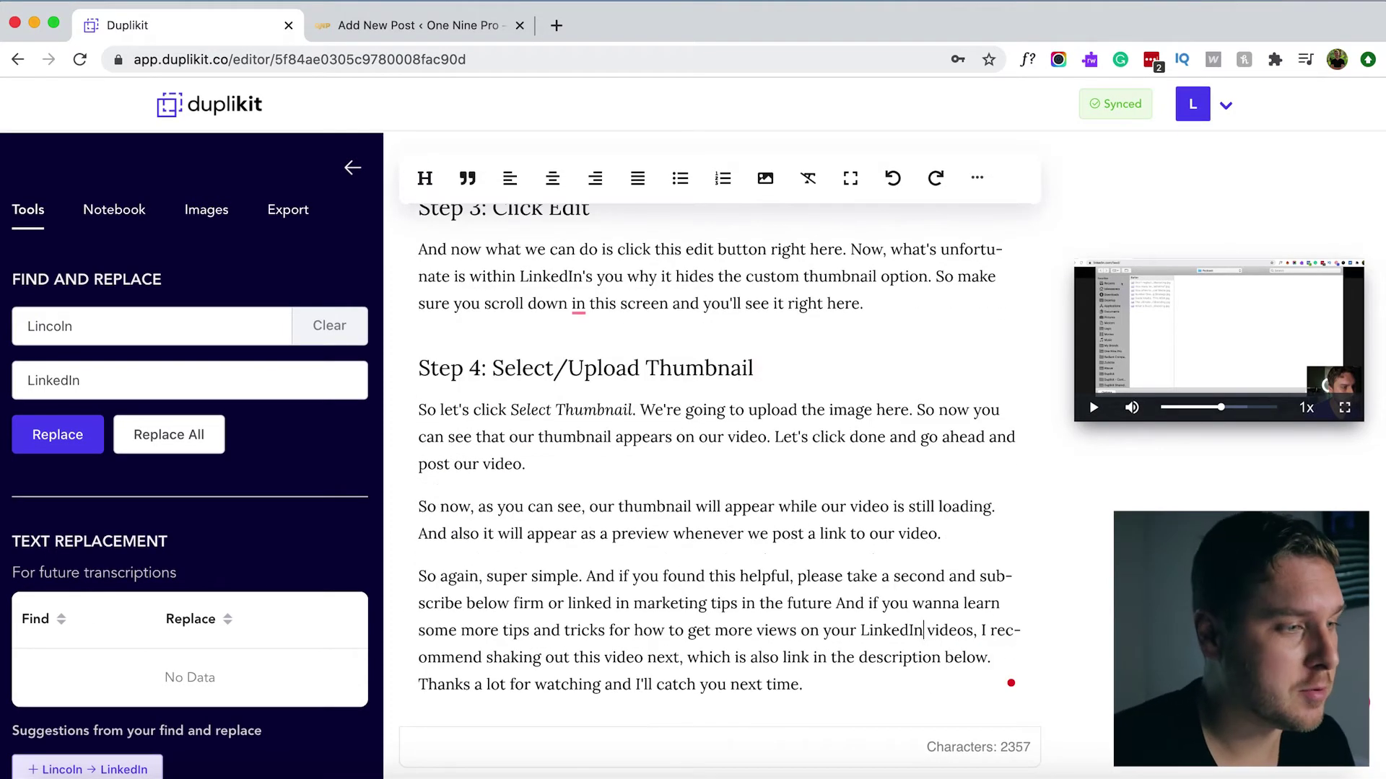
click(208, 216)
text(Linkedin)
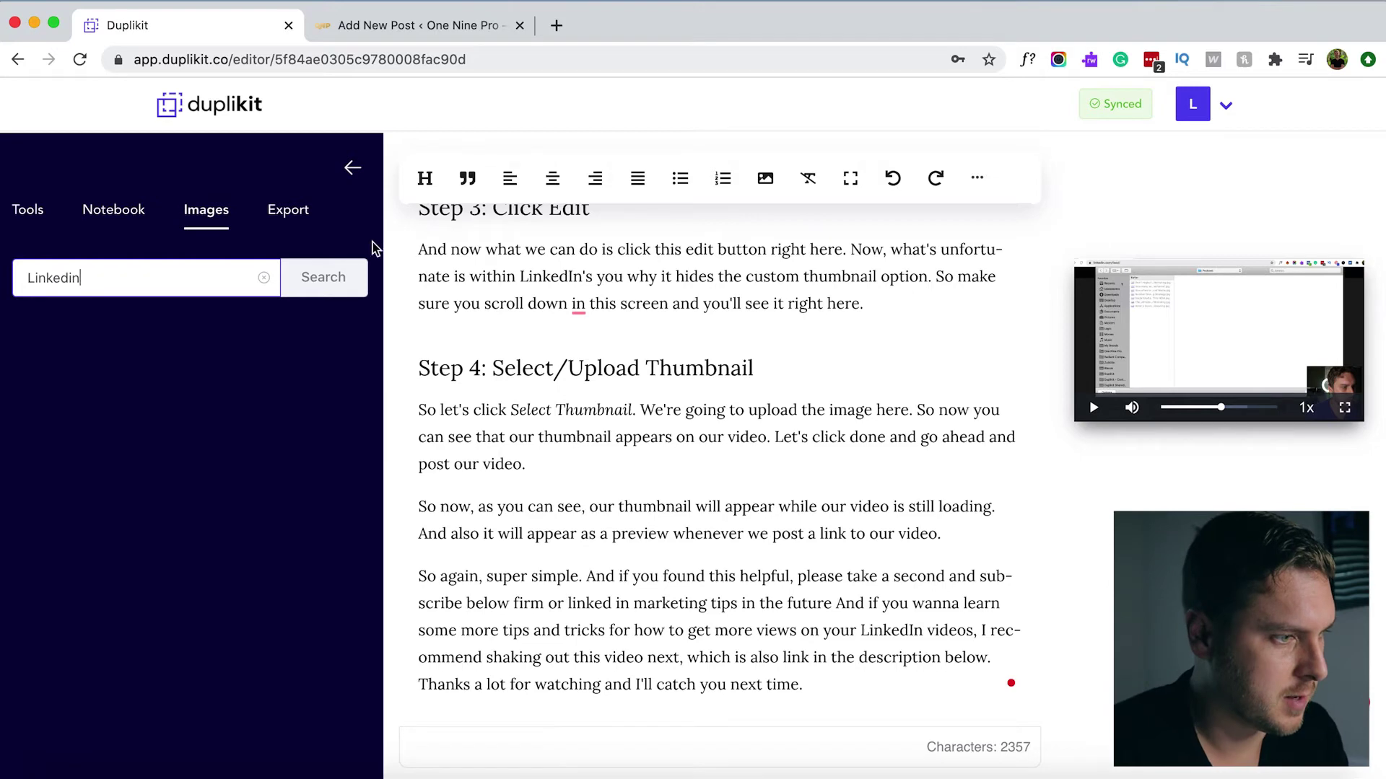
Search Unsplash for 'Linkedin' and place an office photo below the intro paragraphs.
click(342, 283)
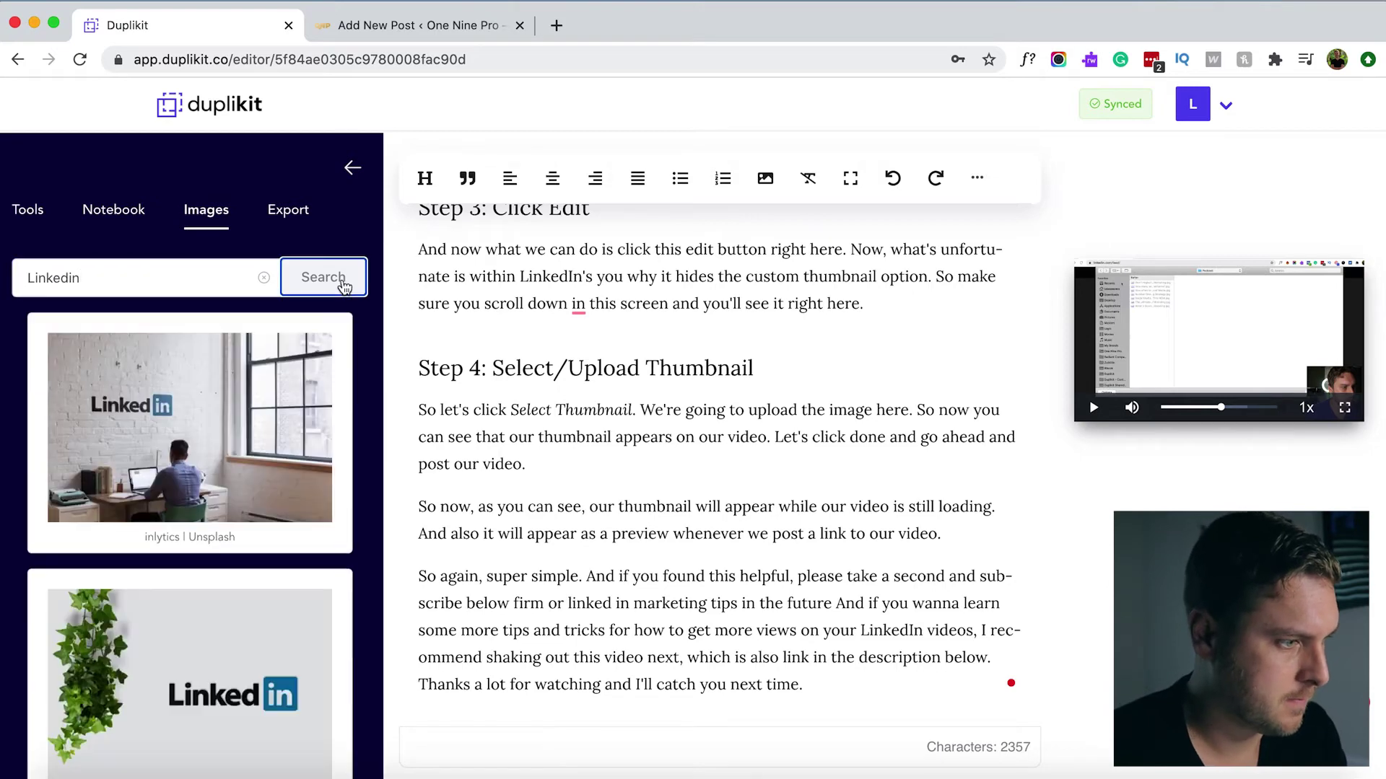
scroll(317, 599, down, 5)
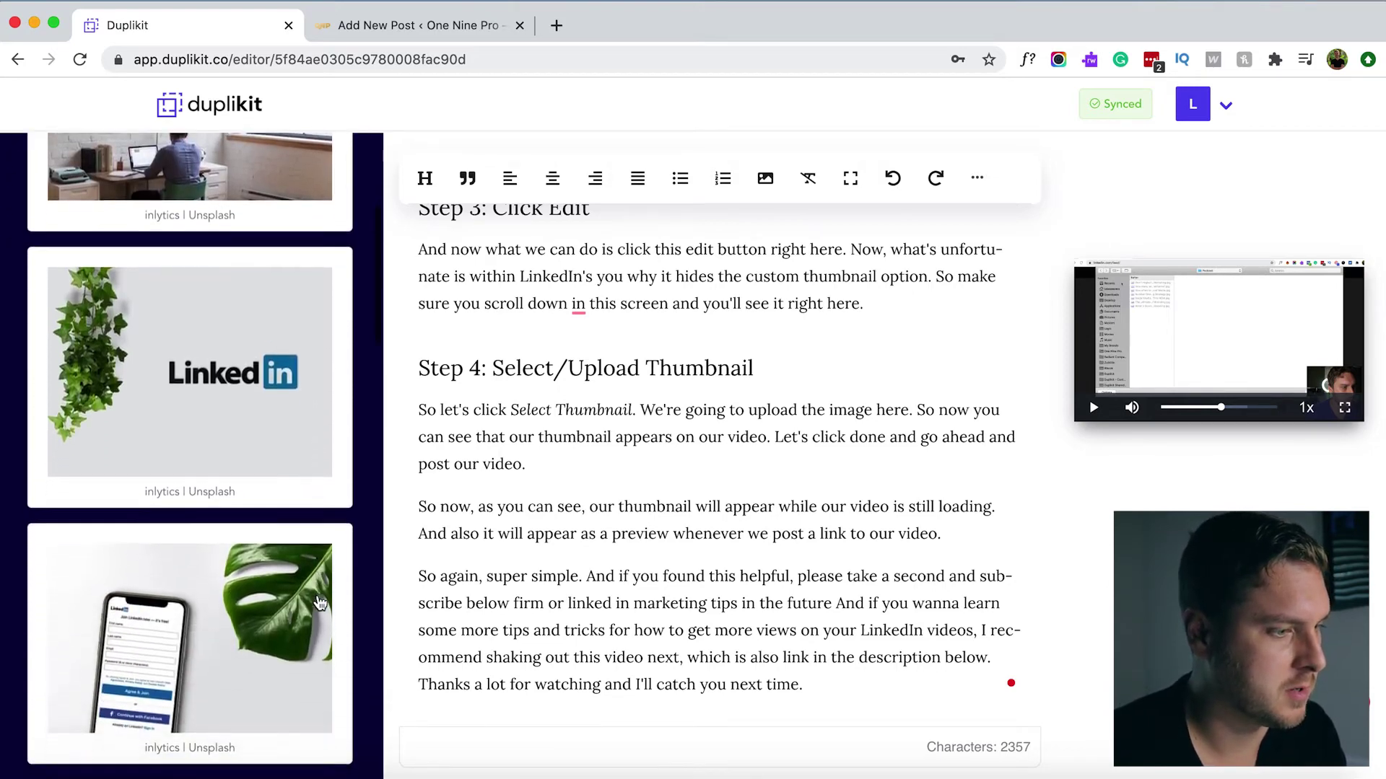
scroll(315, 597, up, 5)
scroll(662, 256, up, 10)
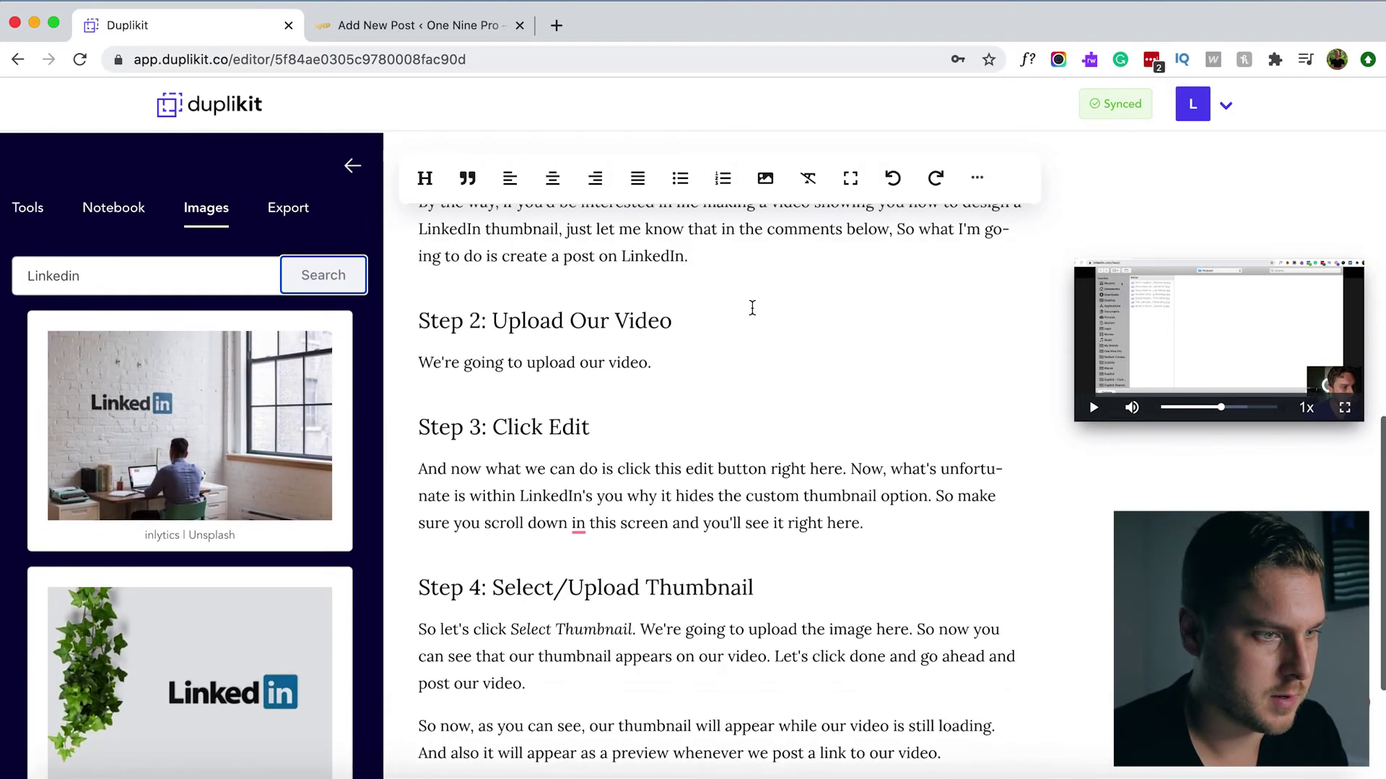
scroll(751, 309, up, 1)
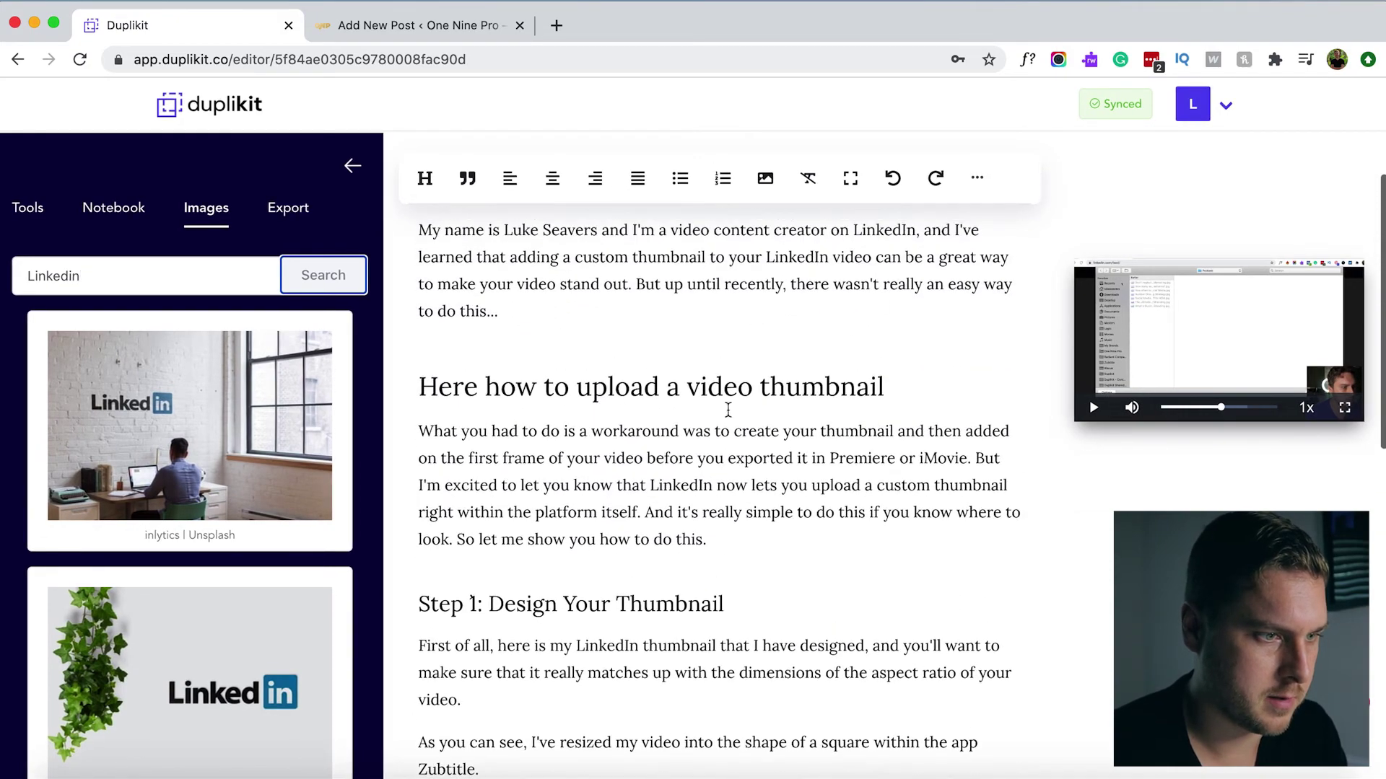
drag(553, 336, 554, 336)
Insert the camera-operator photo after the Step 3 text.
scroll(765, 473, down, 10)
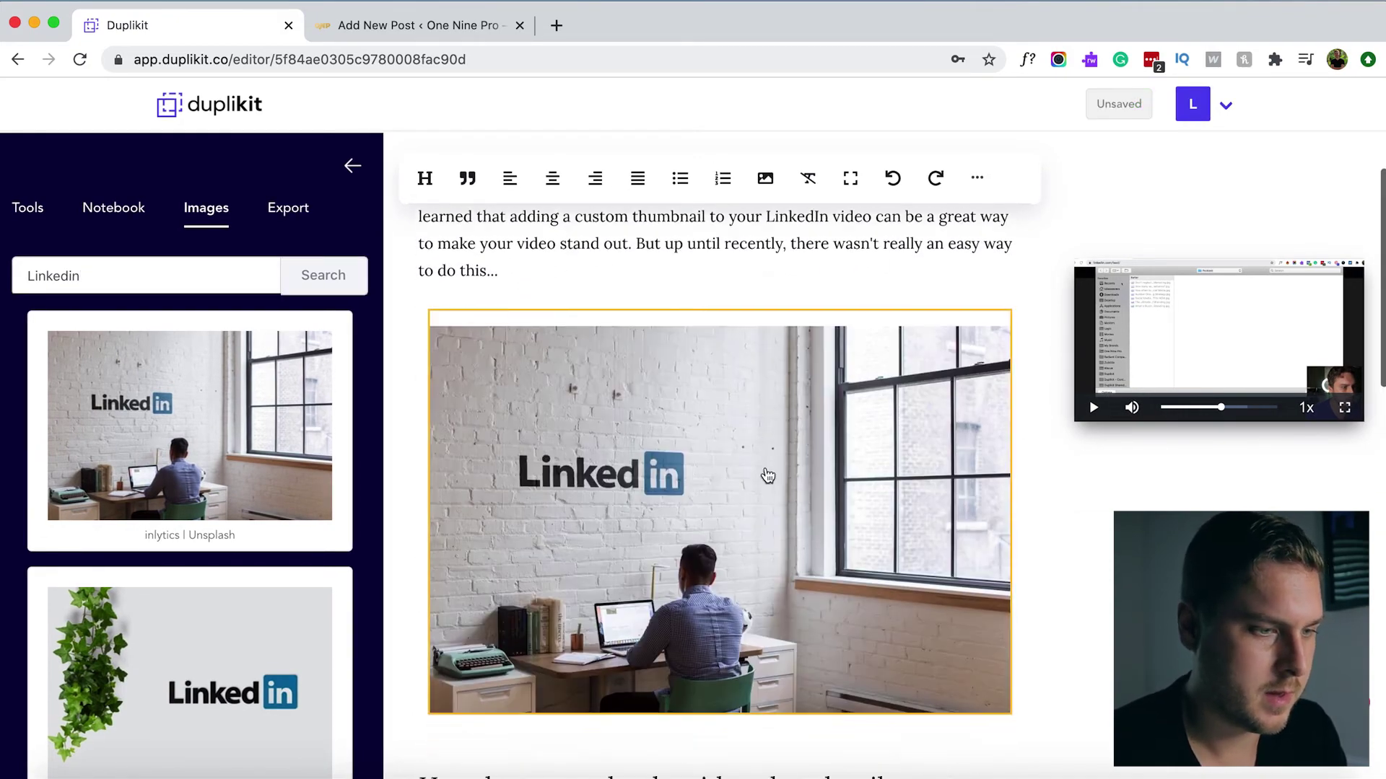
scroll(765, 469, down, 5)
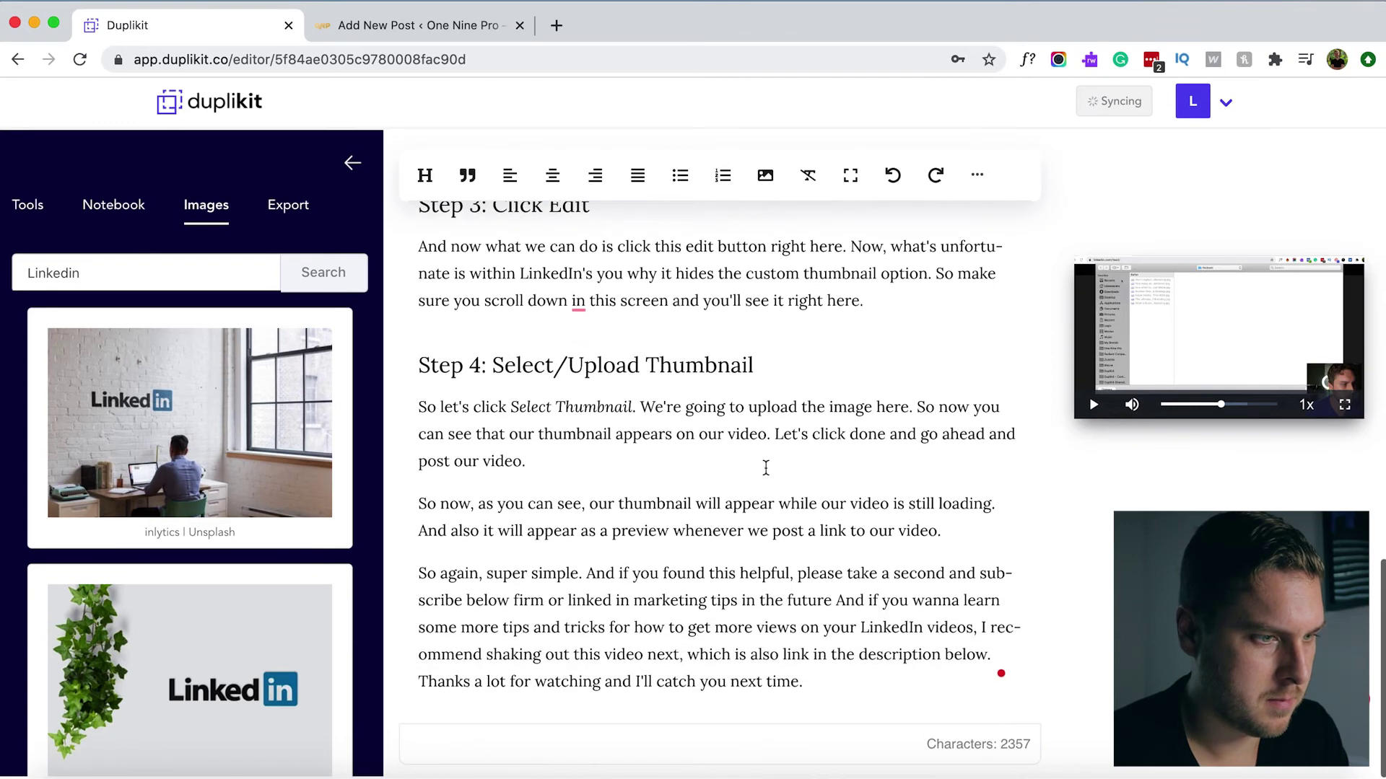
scroll(238, 736, down, 10)
click(224, 425)
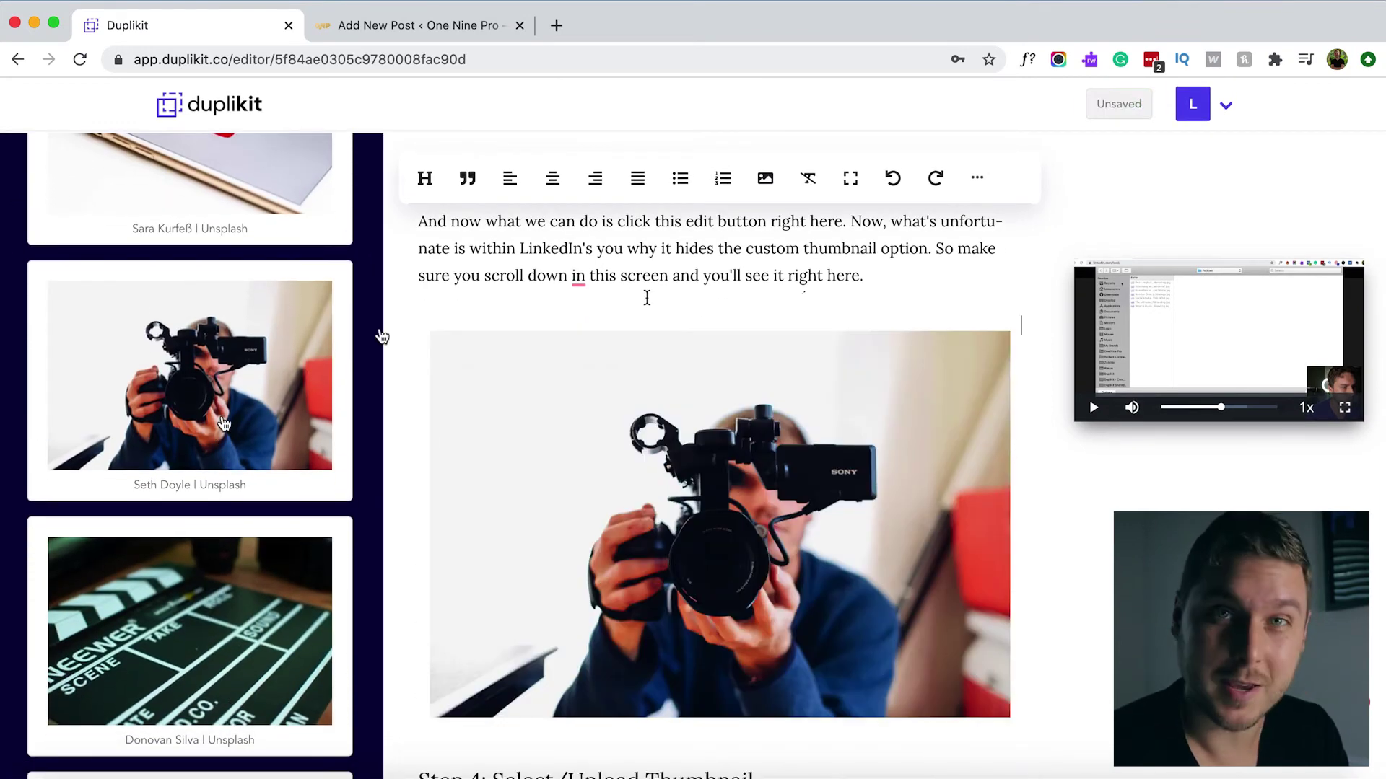
scroll(809, 301, down, 1)
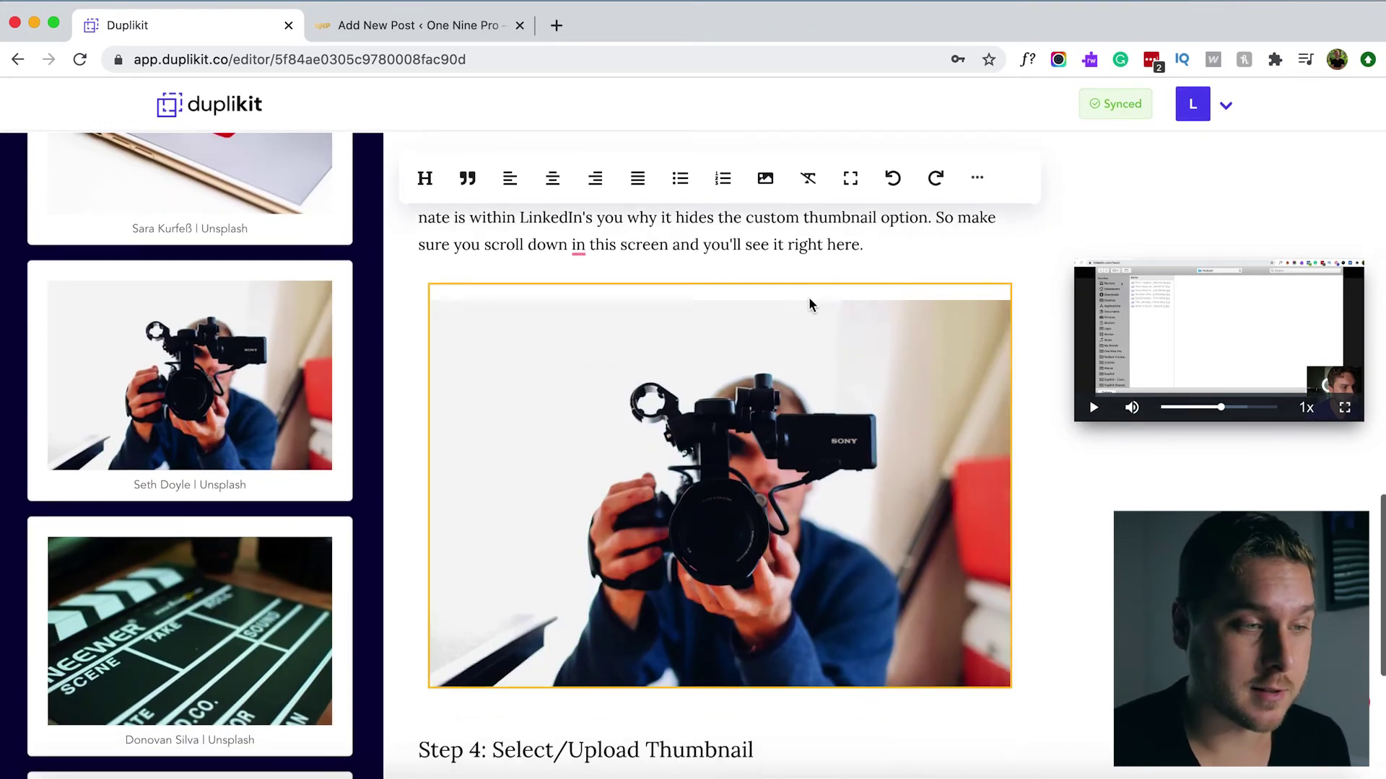
scroll(197, 294, up, 15)
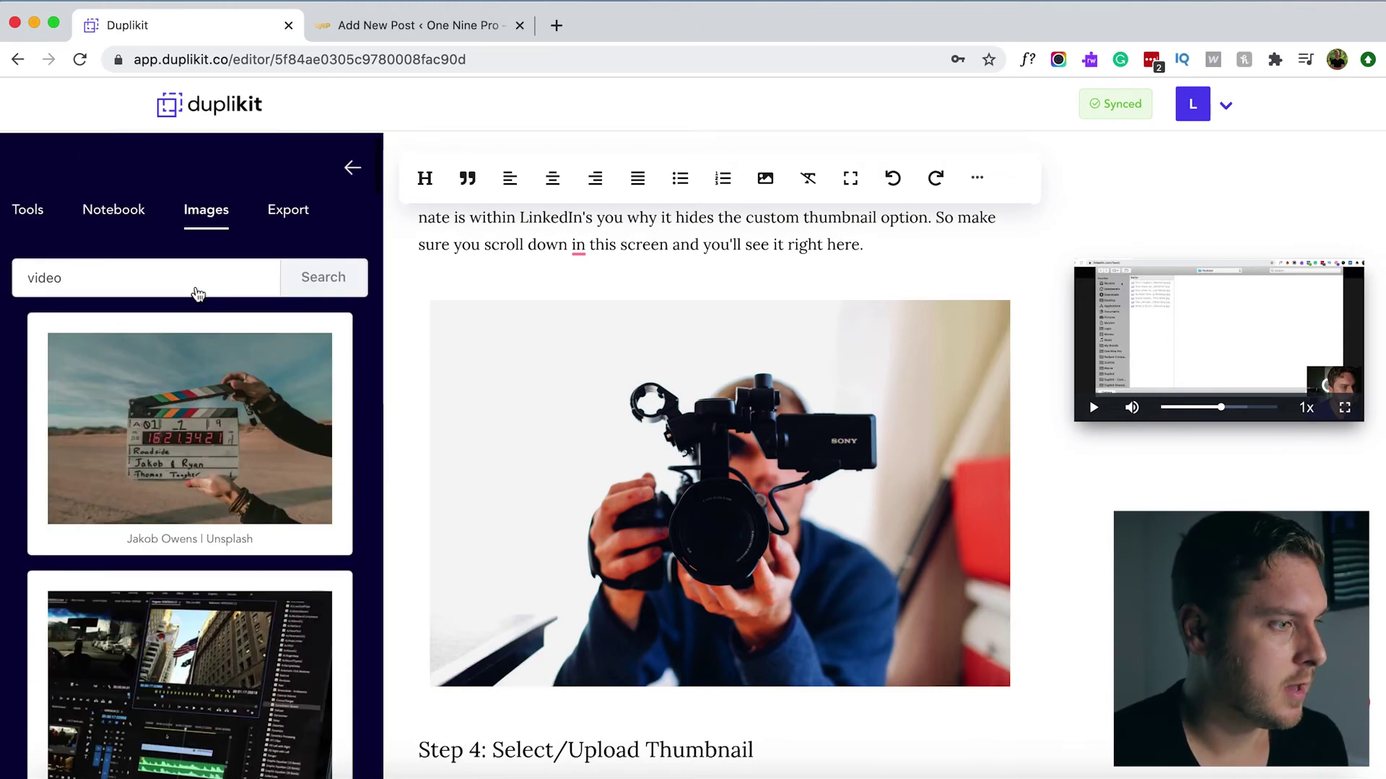
Copy the post with Export's Copy to Clipboard and go to WordPress's Add New Post editor.
click(289, 214)
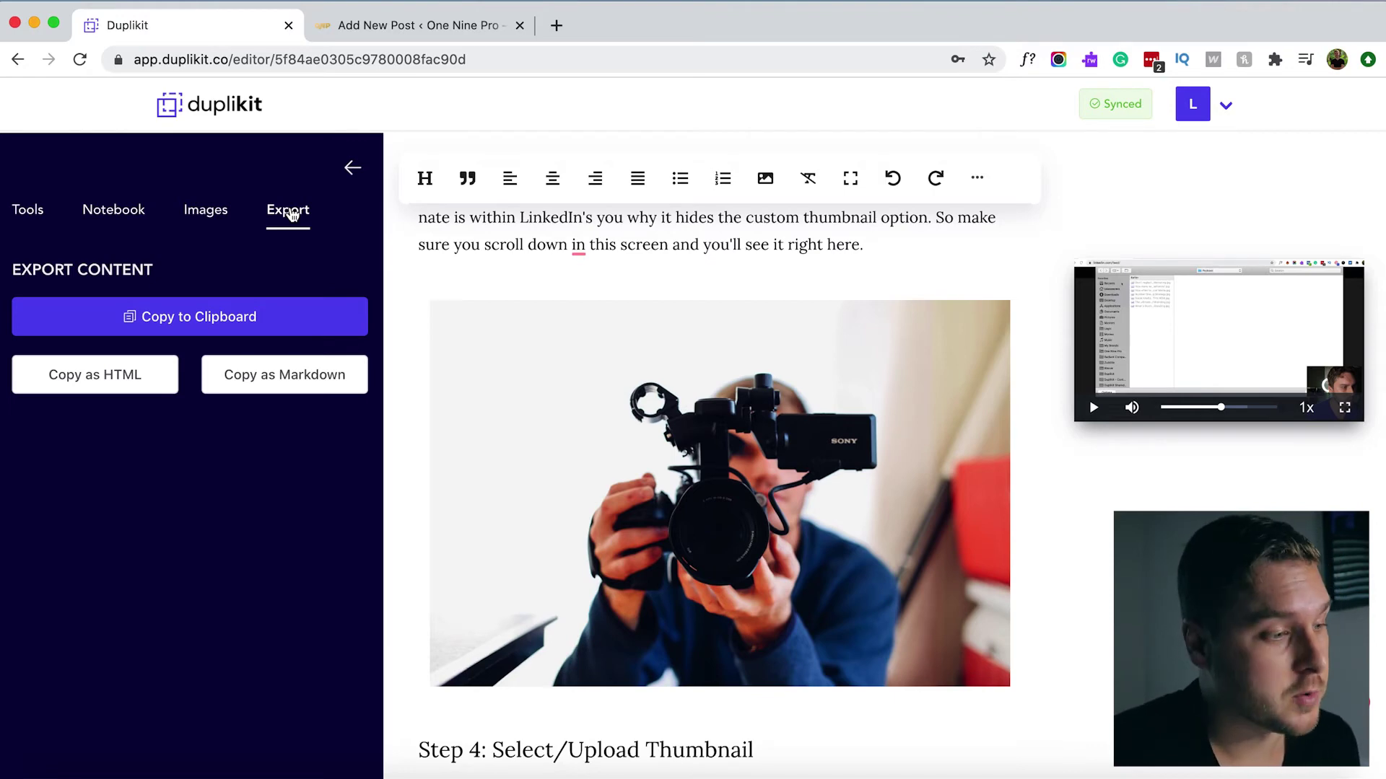
click(195, 324)
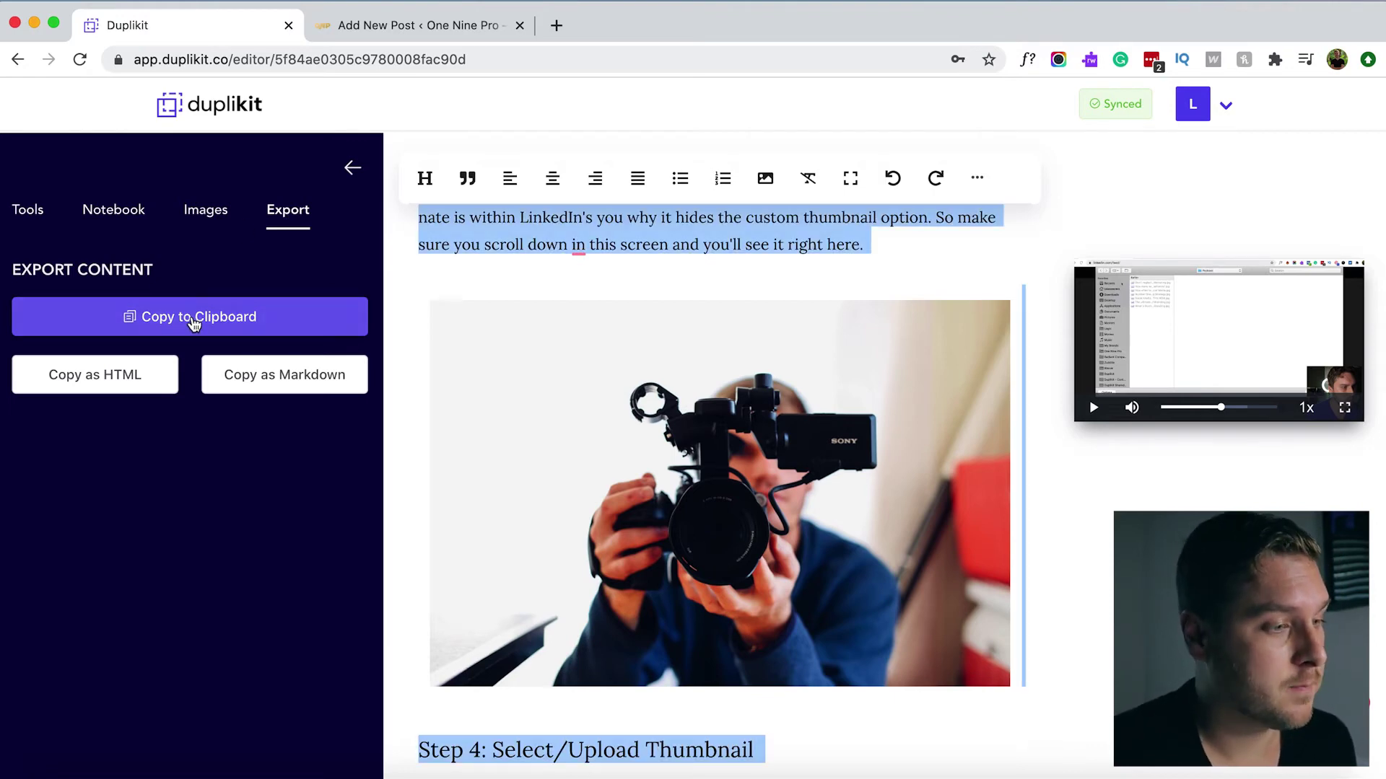
click(427, 28)
Paste the copied Duplikit article into the empty WordPress post body.
click(424, 357)
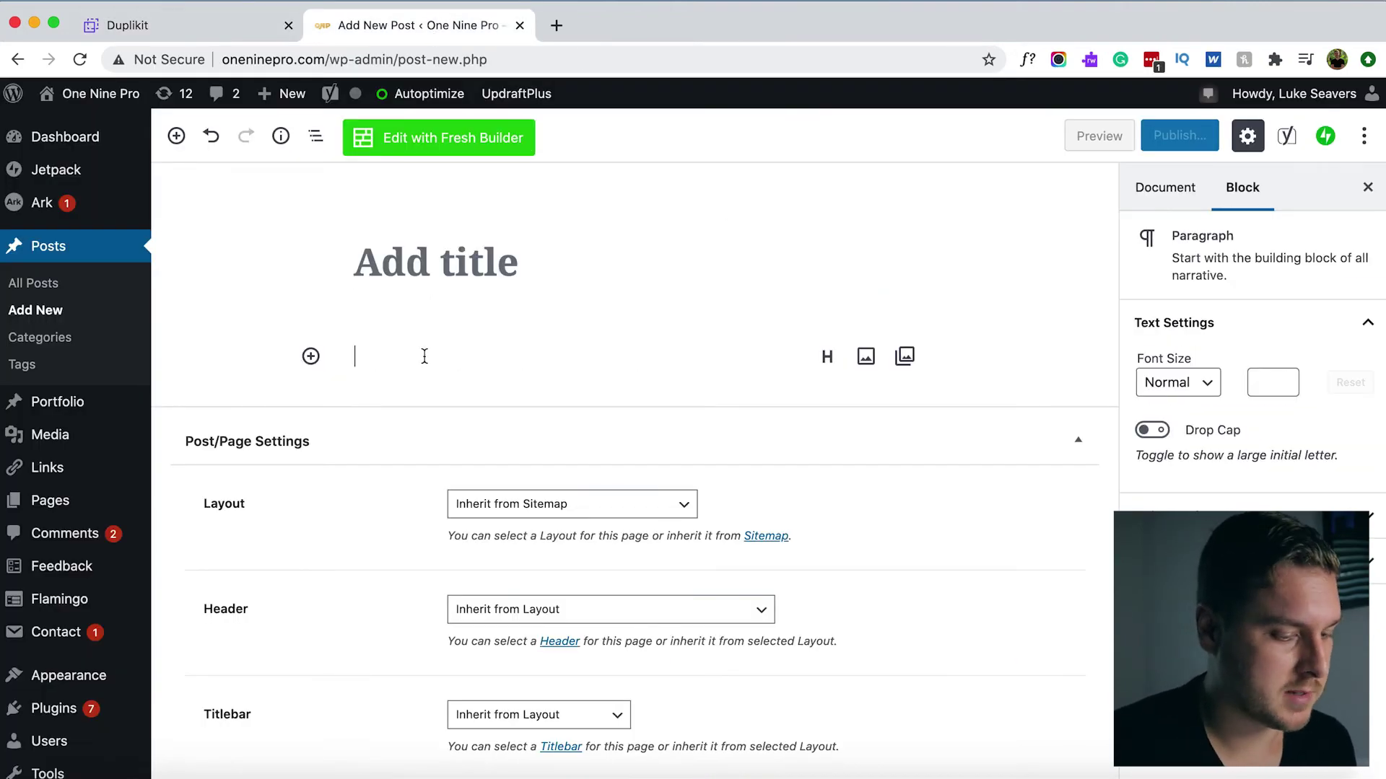
key(ctrl+v)
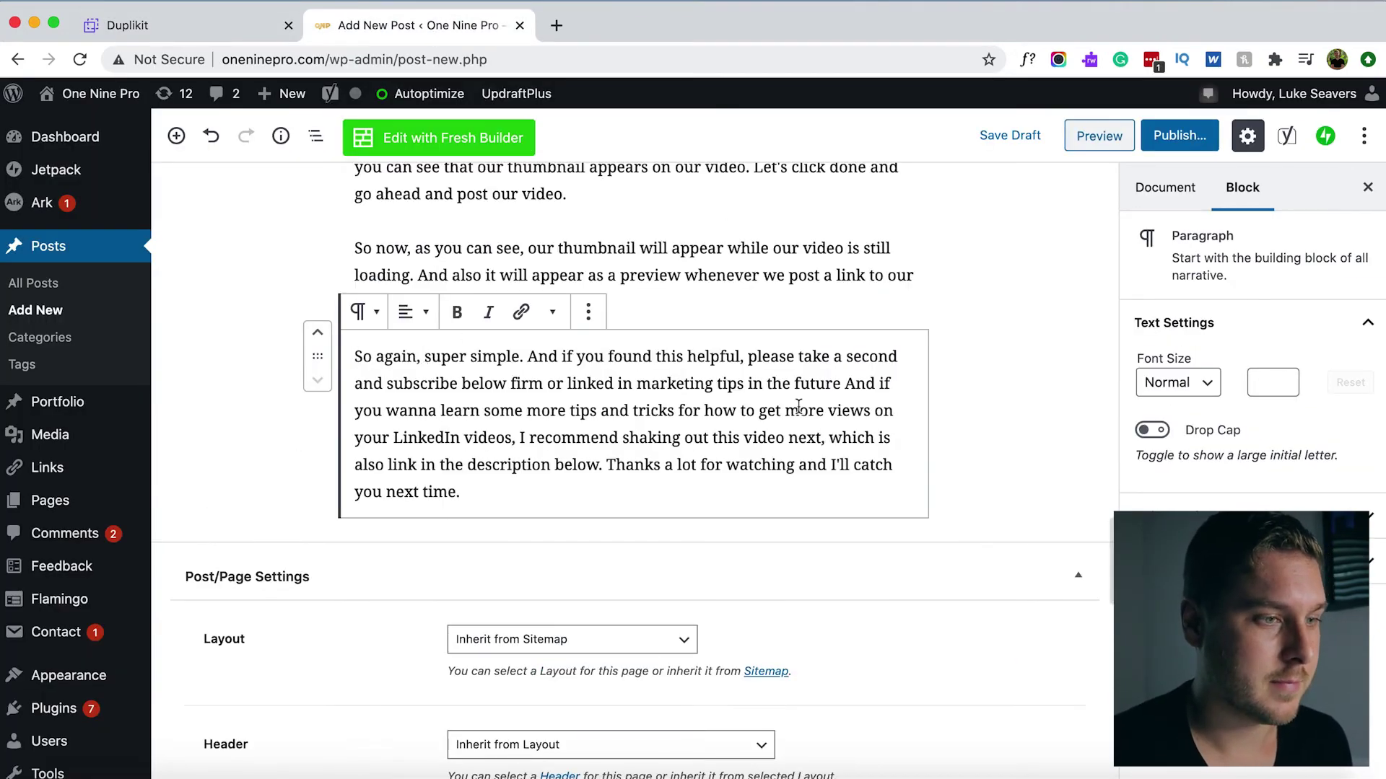
scroll(798, 406, up, 20)
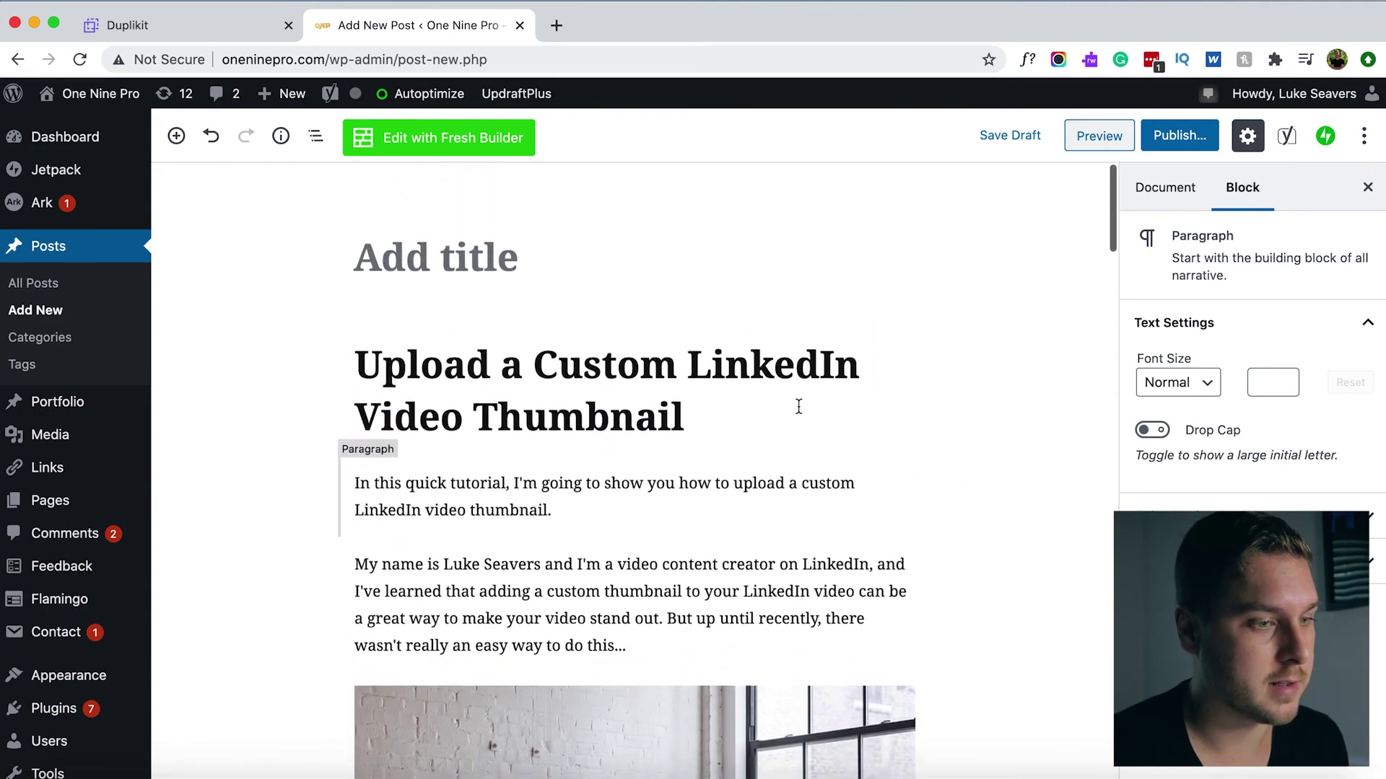
scroll(768, 403, down, 2)
scroll(767, 403, up, 2)
Move the heading 'Upload a Custom LinkedIn Video Thumbnail' into the post title and delete the empty block.
click(721, 421)
drag(703, 424, 293, 382)
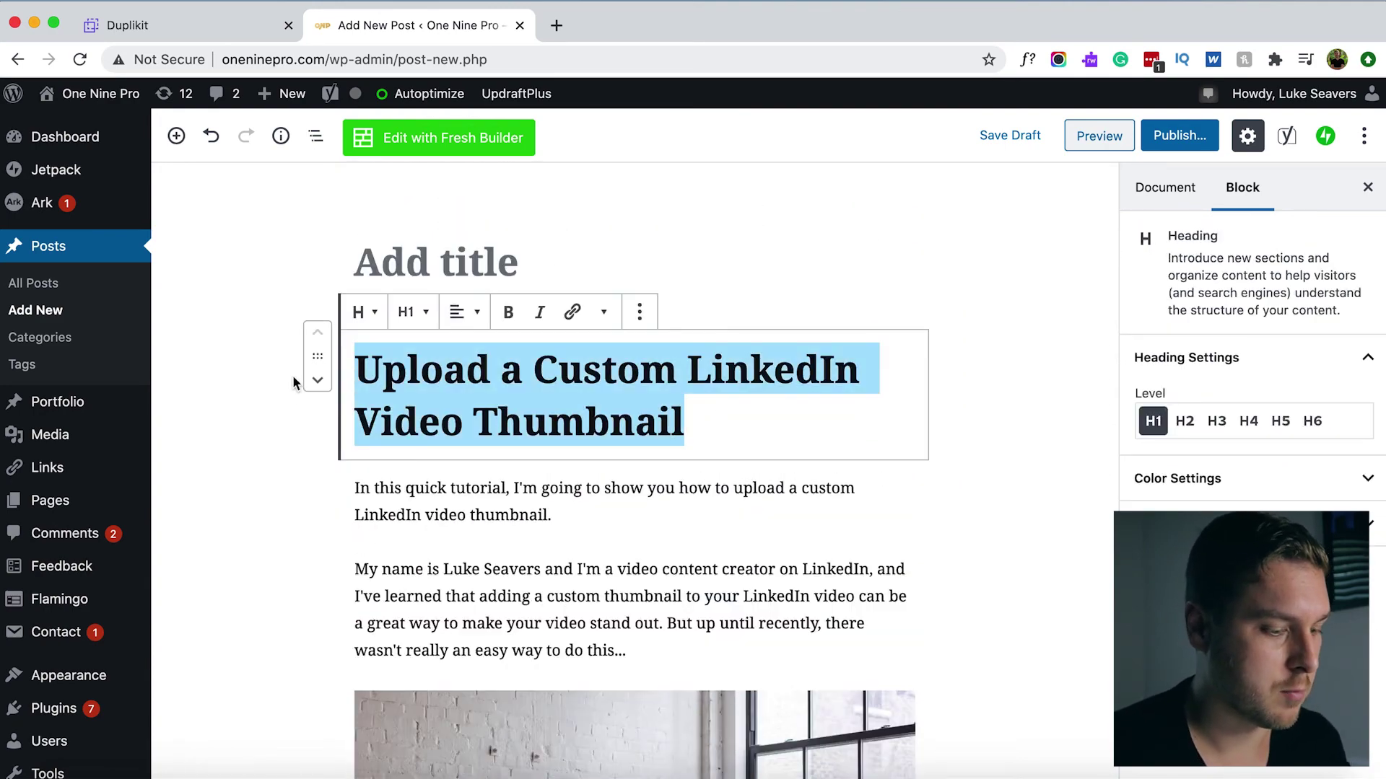
key(ctrl+x)
click(412, 267)
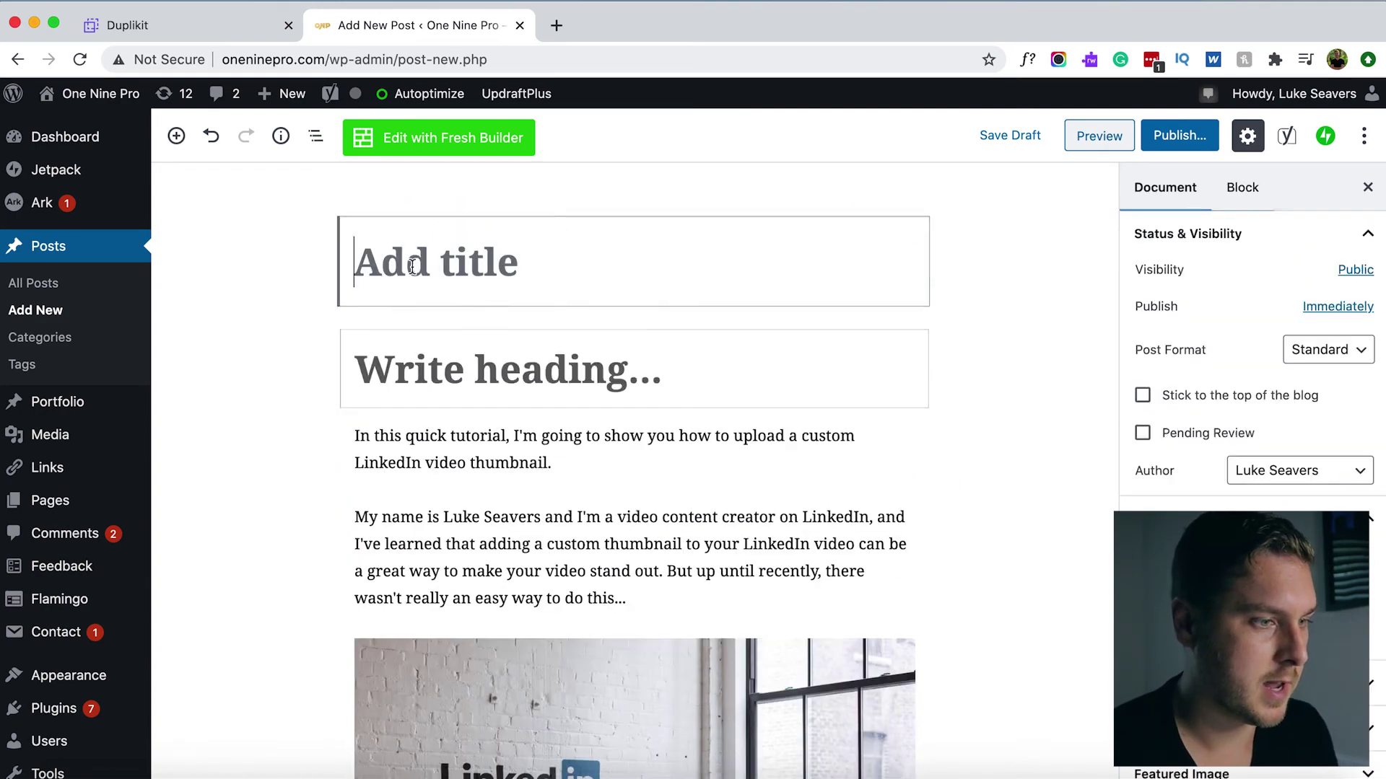
key(ctrl+v)
click(381, 426)
key(BackSpace)
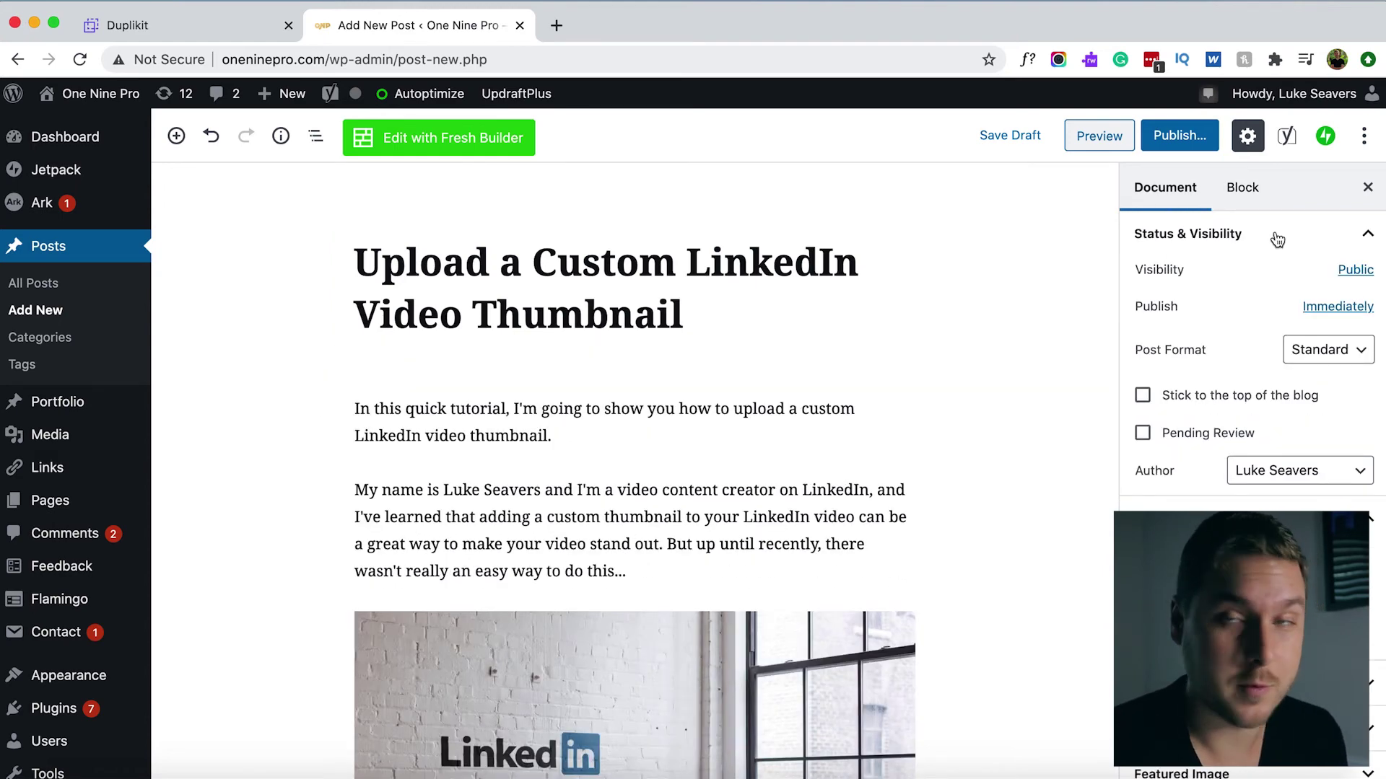
click(555, 25)
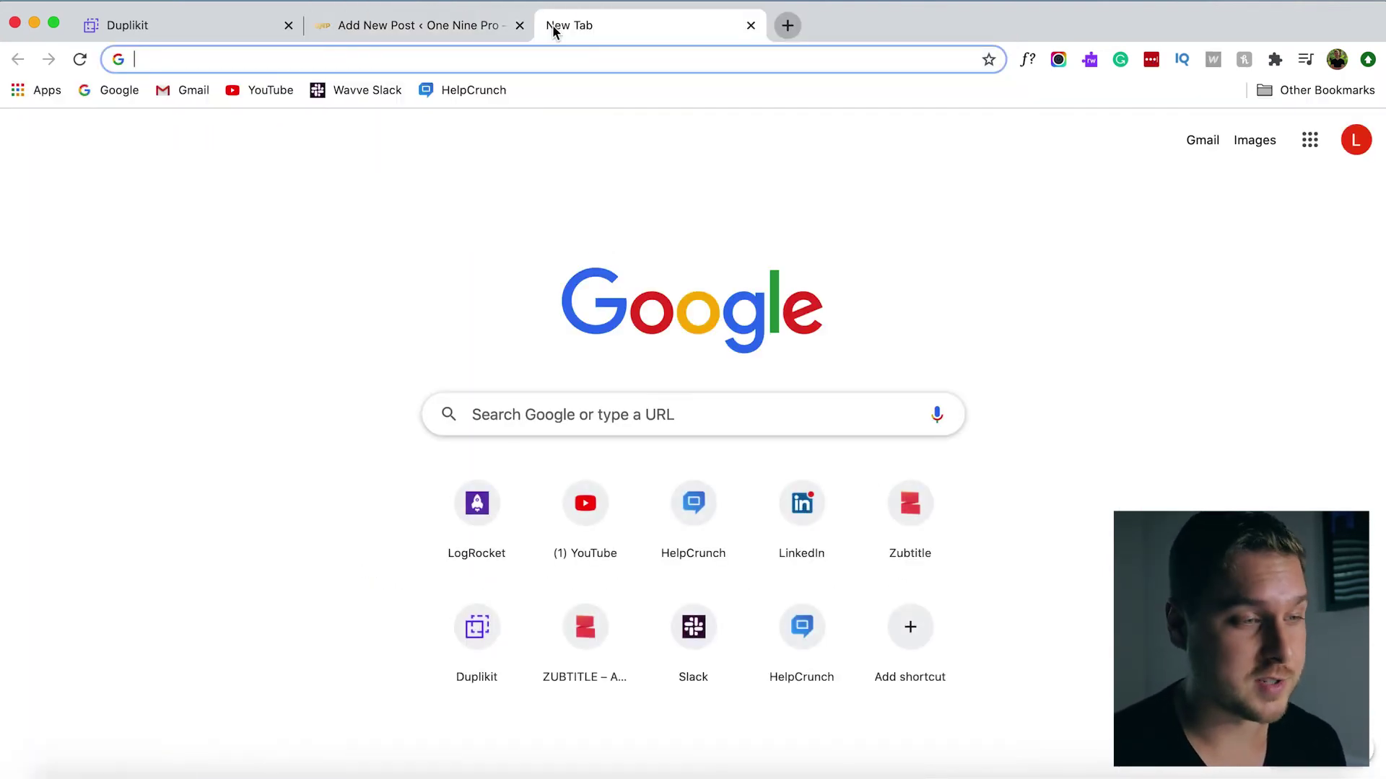
Open the LinkedIn Video THUMBNAIL video from your own YouTube channel.
click(238, 92)
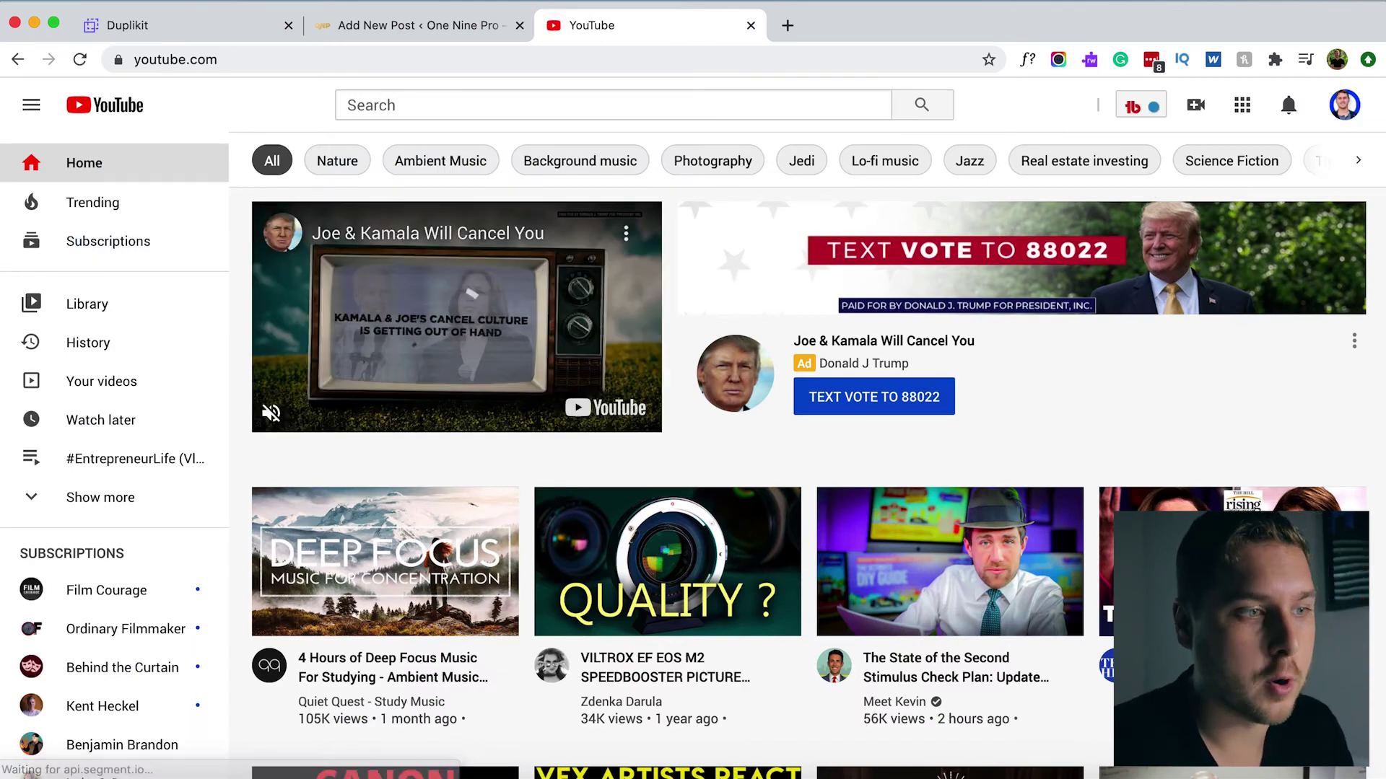
click(1349, 112)
click(1180, 189)
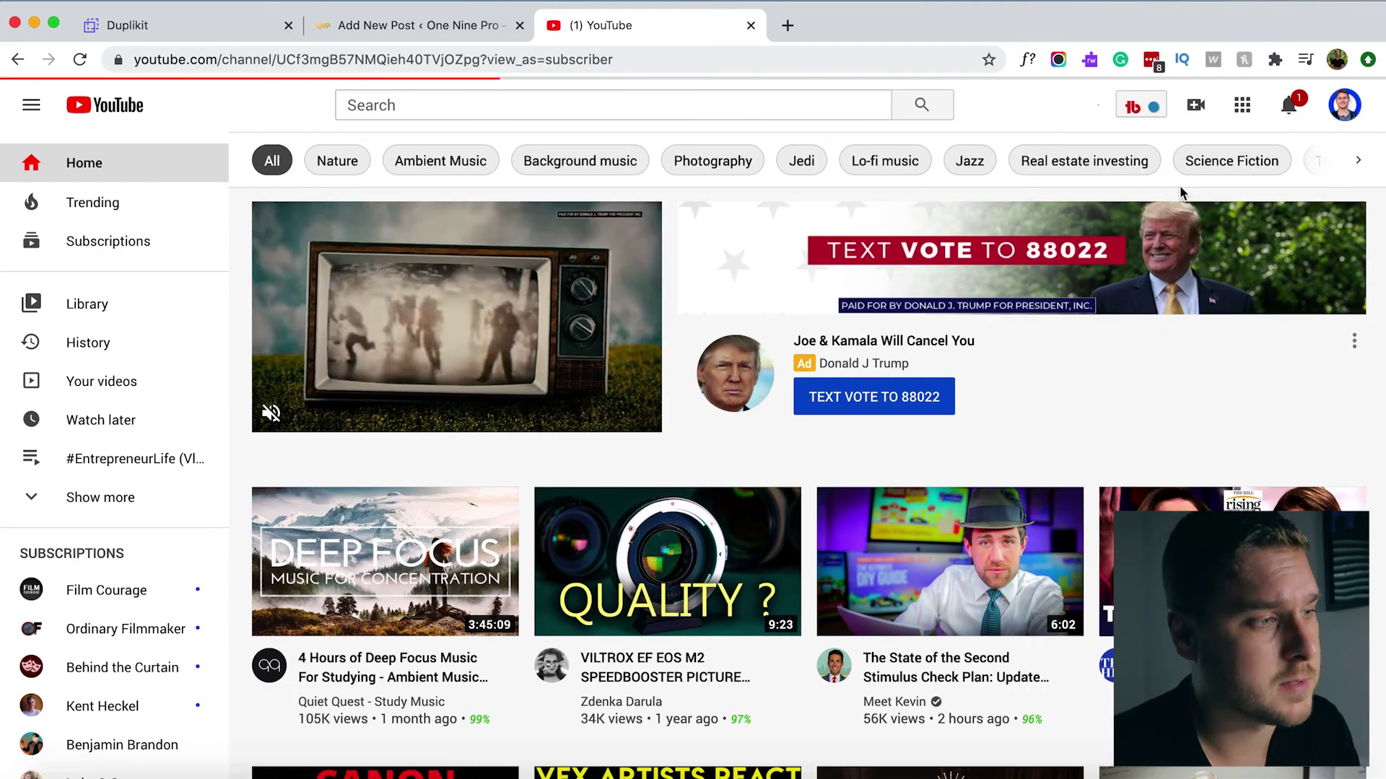
scroll(911, 588, down, 5)
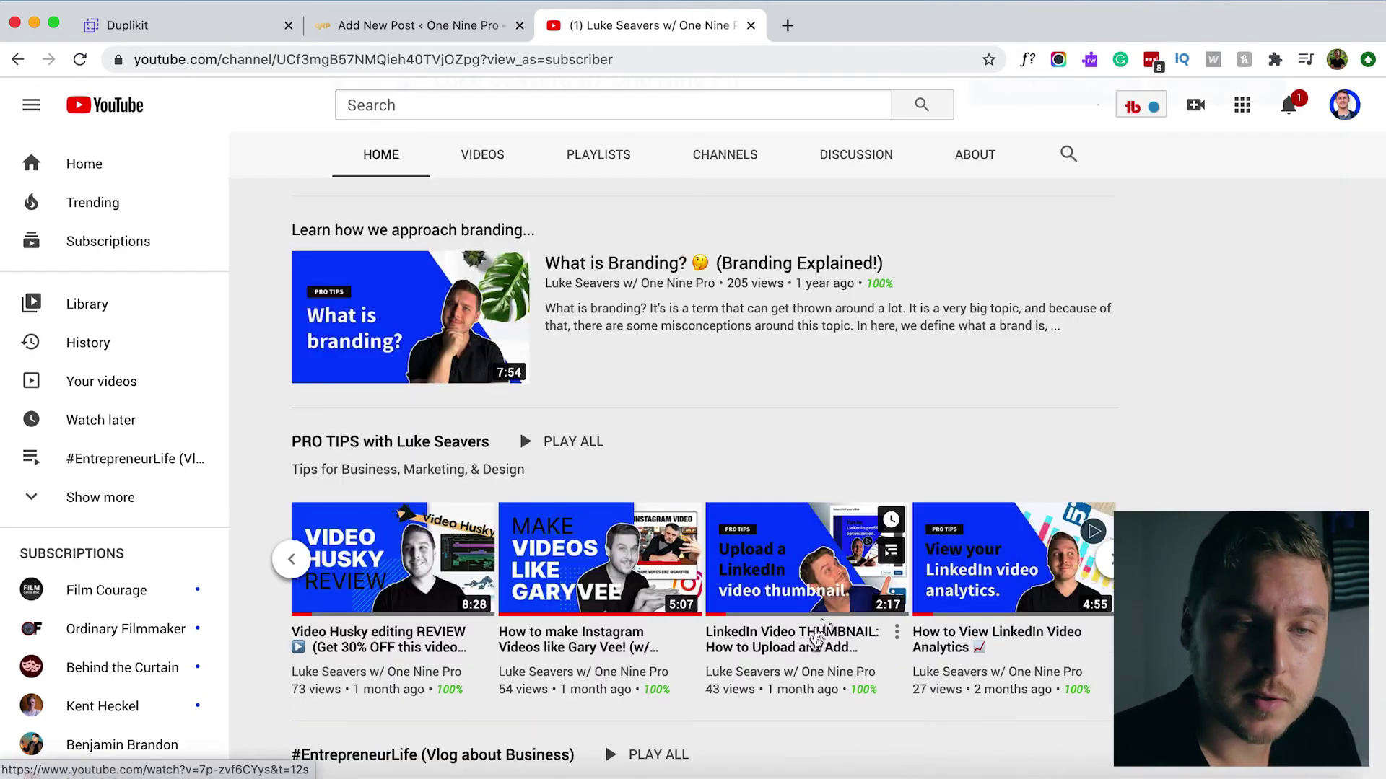
click(814, 640)
Copy the video's Share > Embed iframe code and return to the WordPress editor.
scroll(482, 508, down, 3)
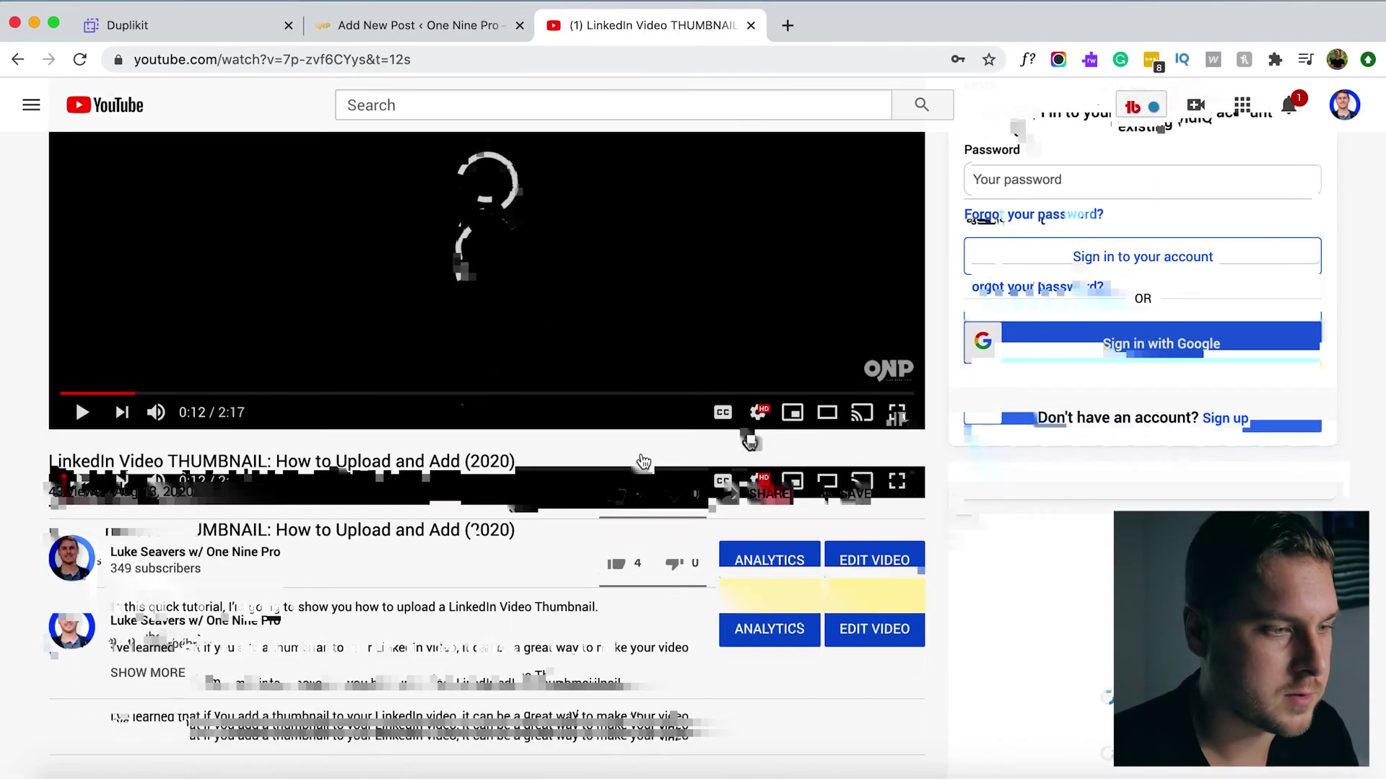
click(768, 490)
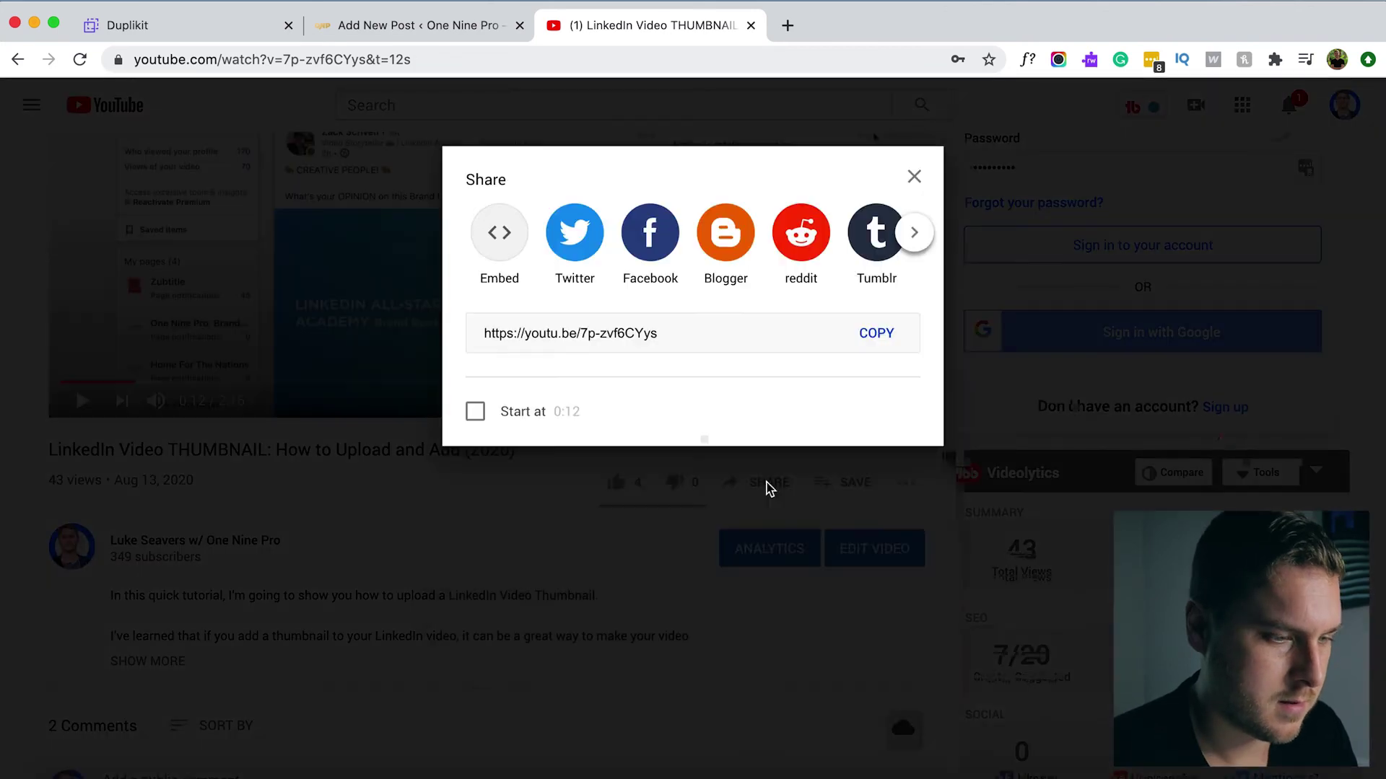
click(511, 368)
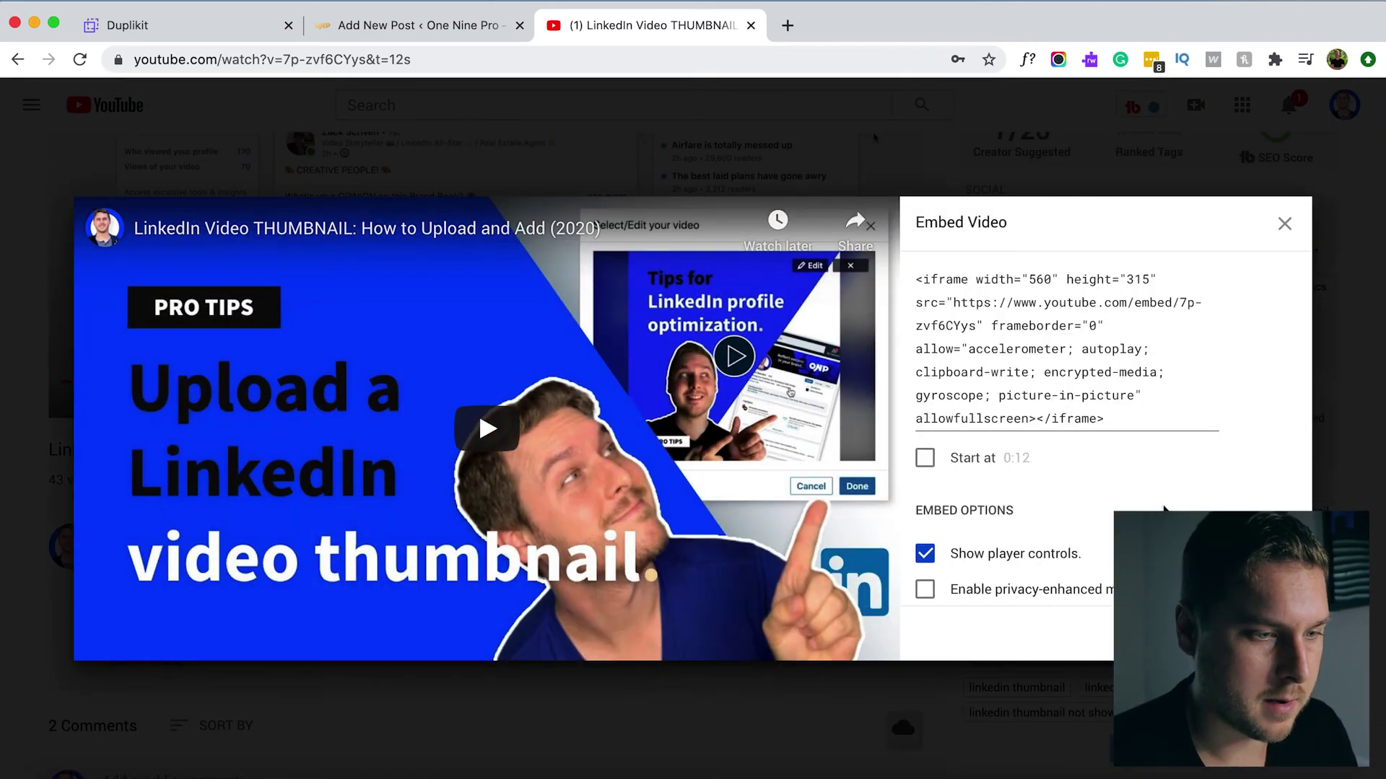
click(1273, 635)
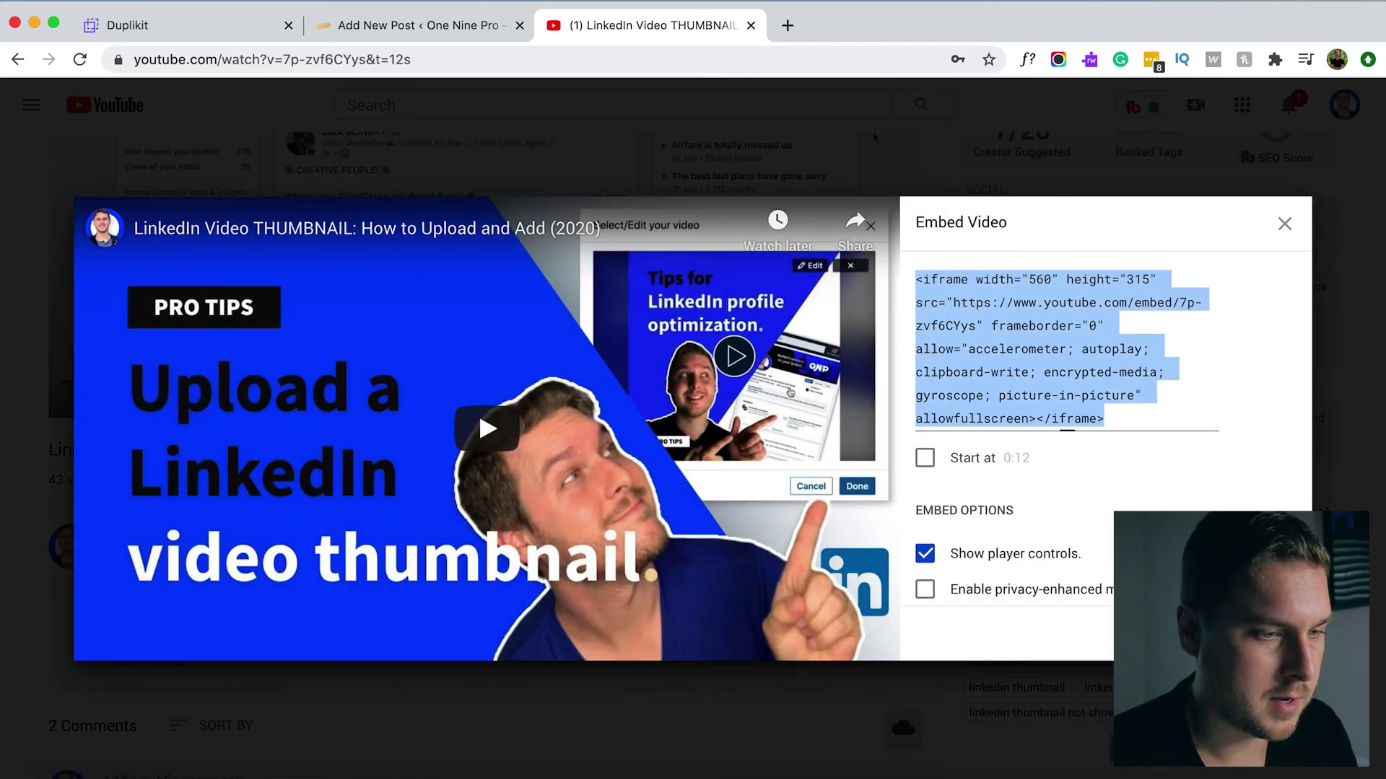
click(450, 20)
scroll(407, 512, down, 1)
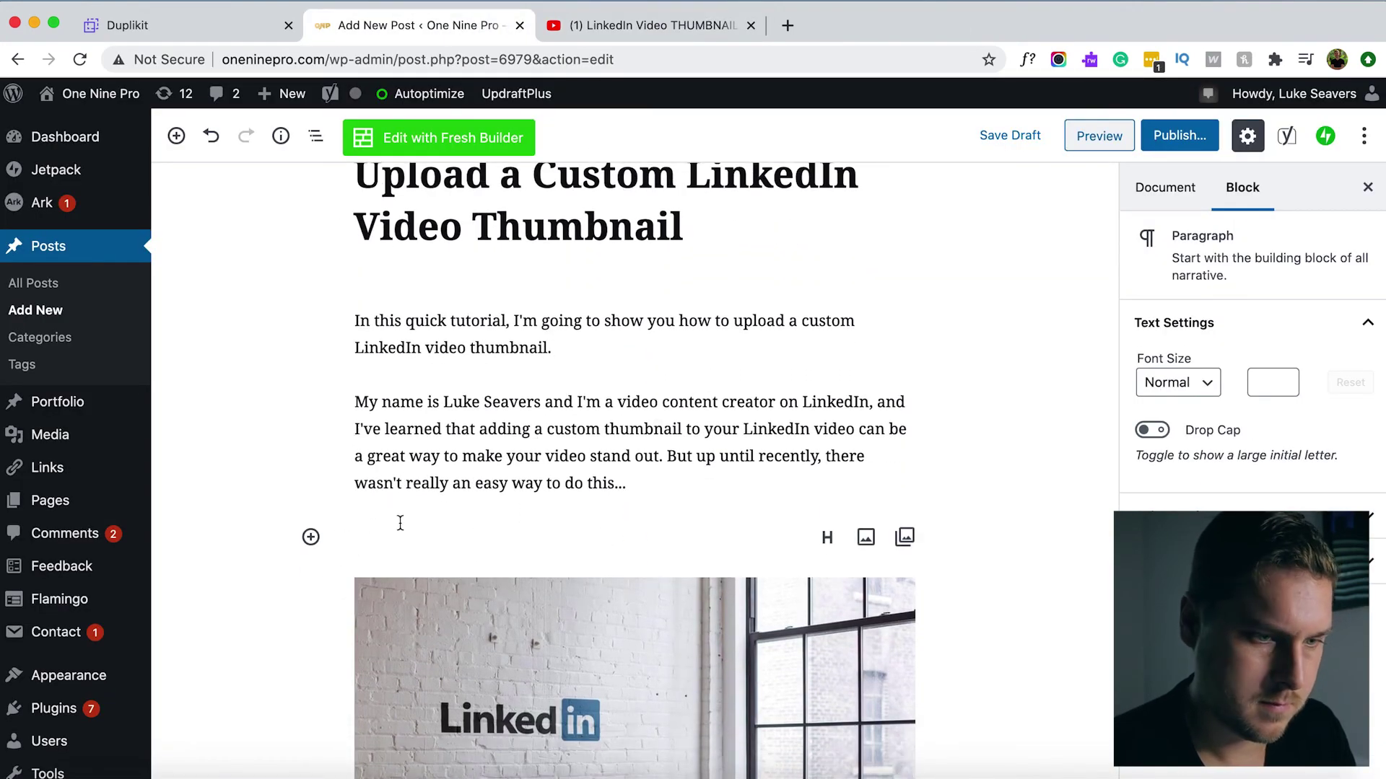
Add a Custom HTML block with the YouTube embed code below the intro and preview it.
click(311, 539)
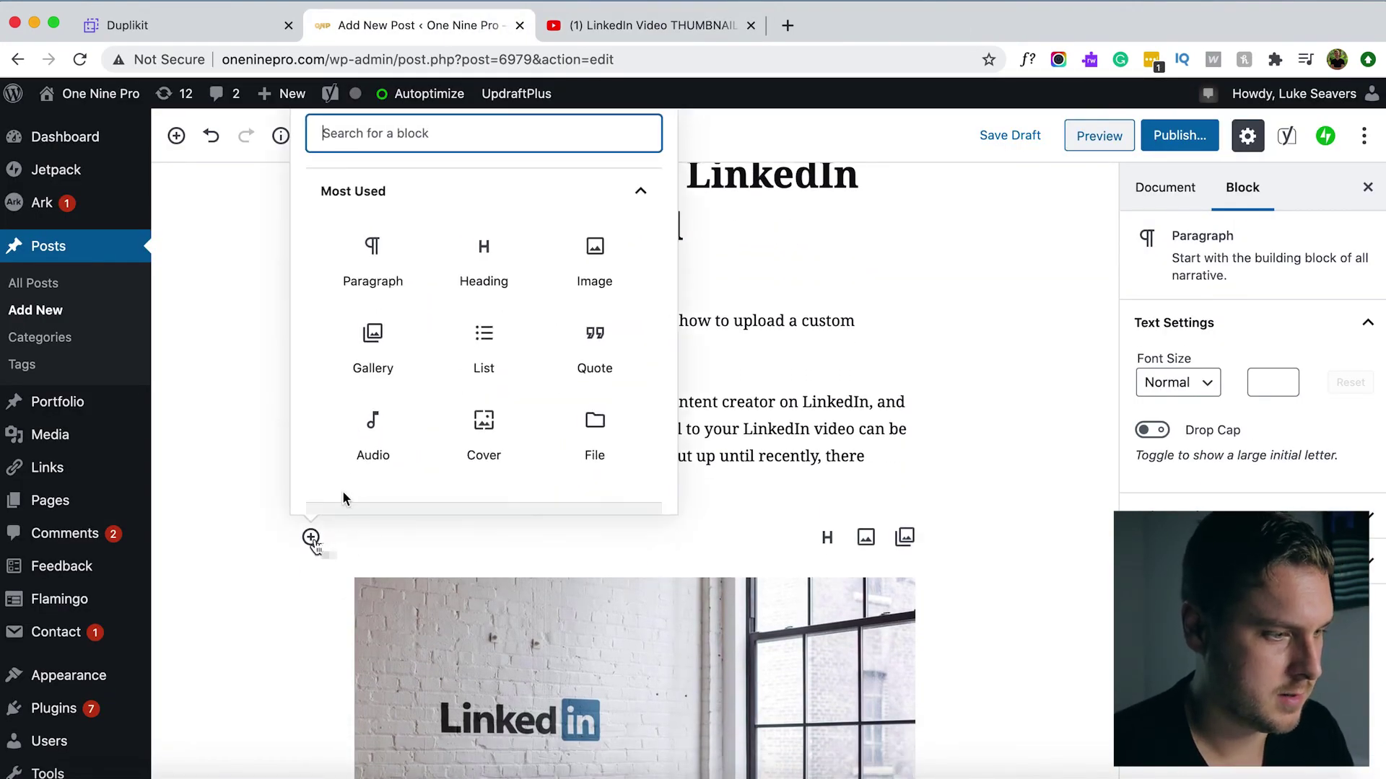
text(html)
click(404, 258)
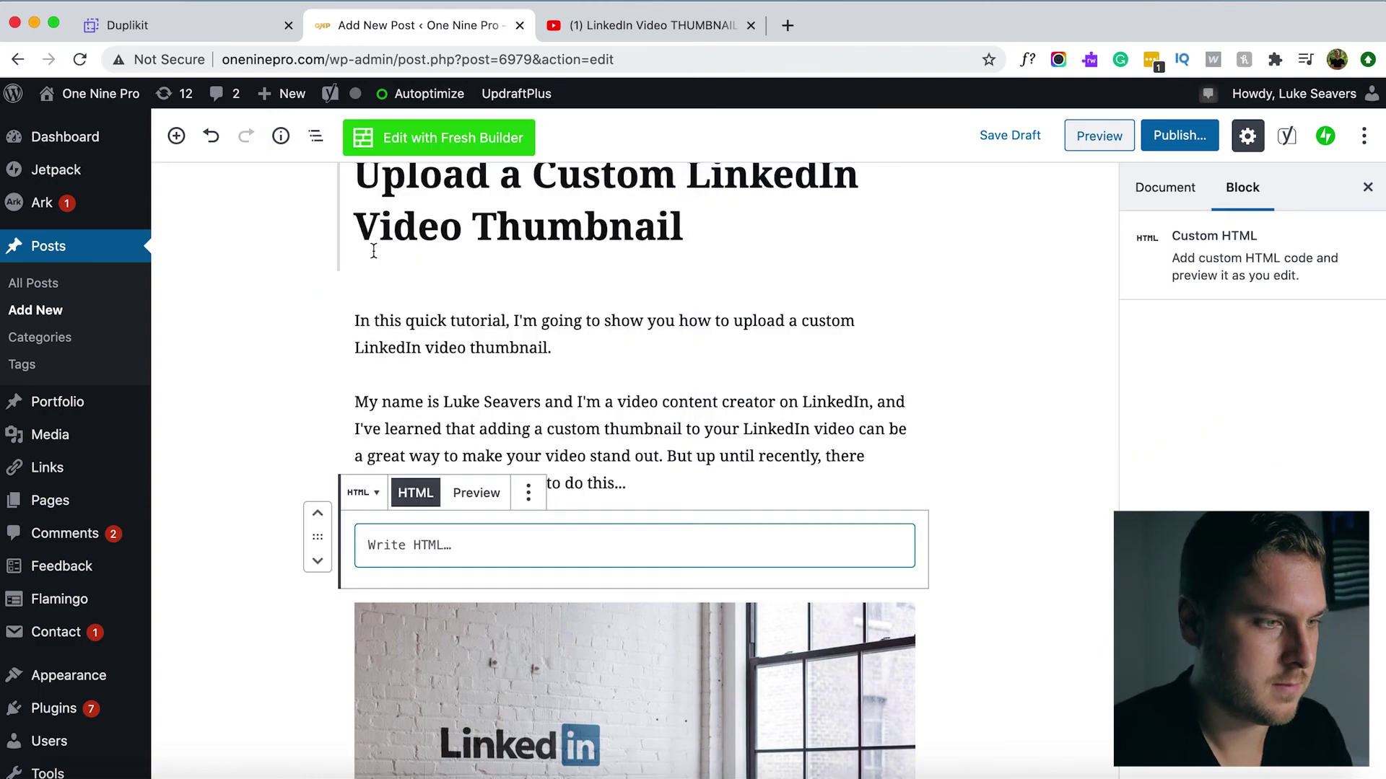
key(ctrl+v)
click(475, 493)
scroll(889, 470, down, 3)
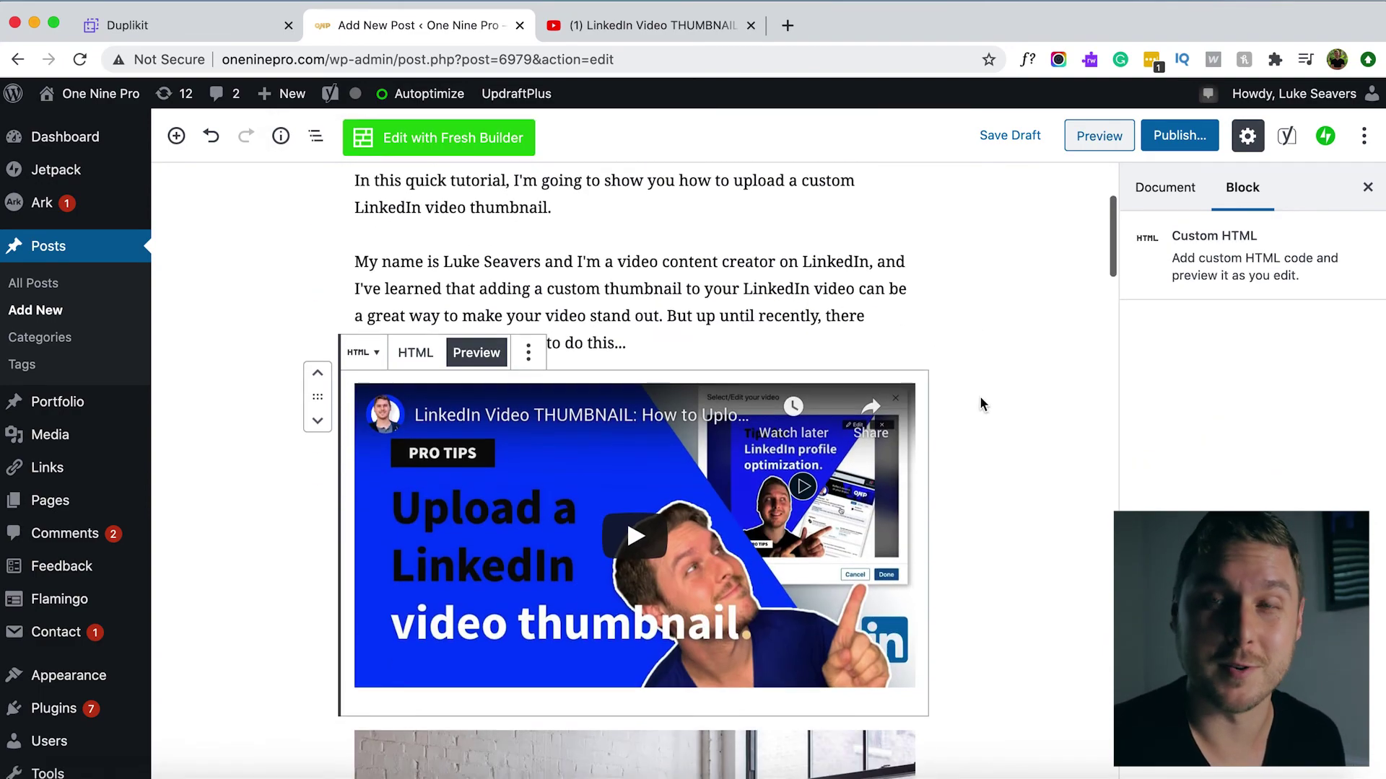
scroll(980, 398, up, 5)
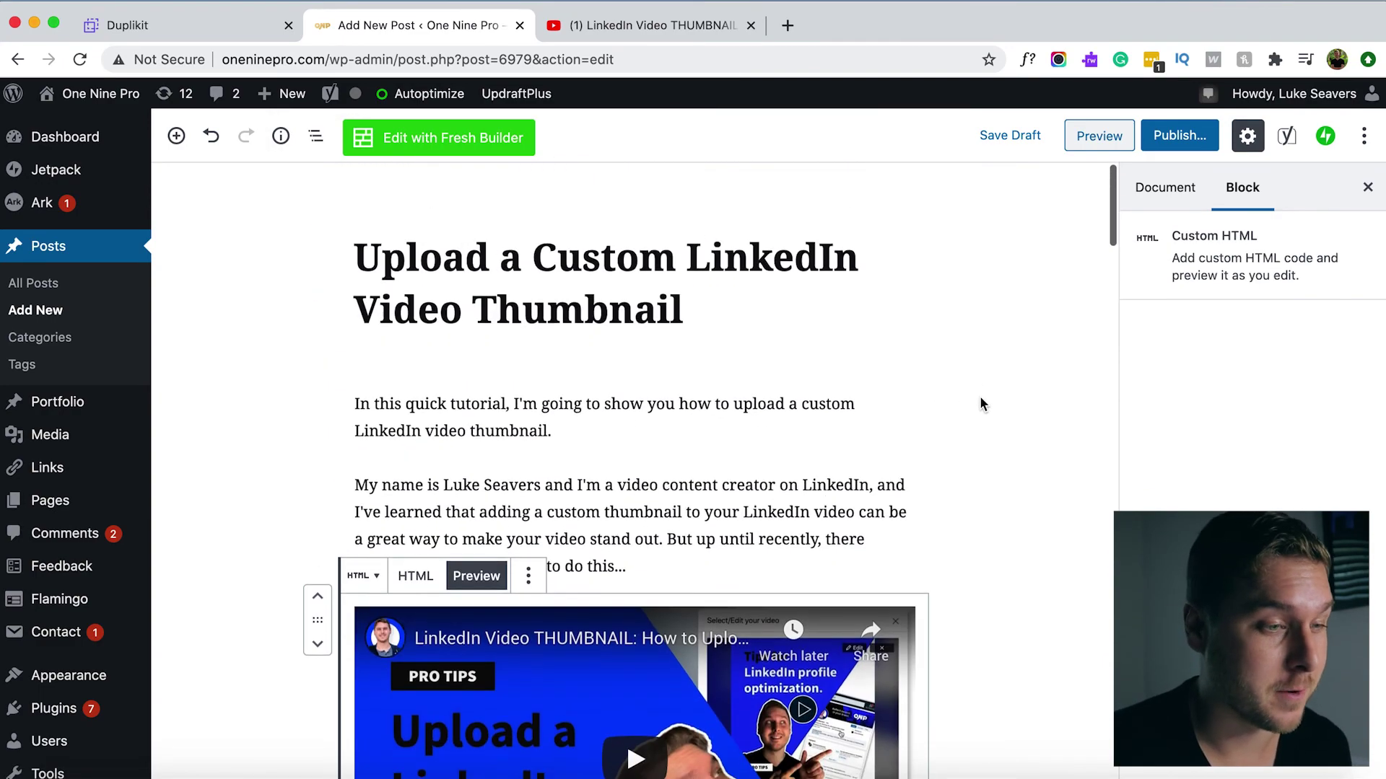